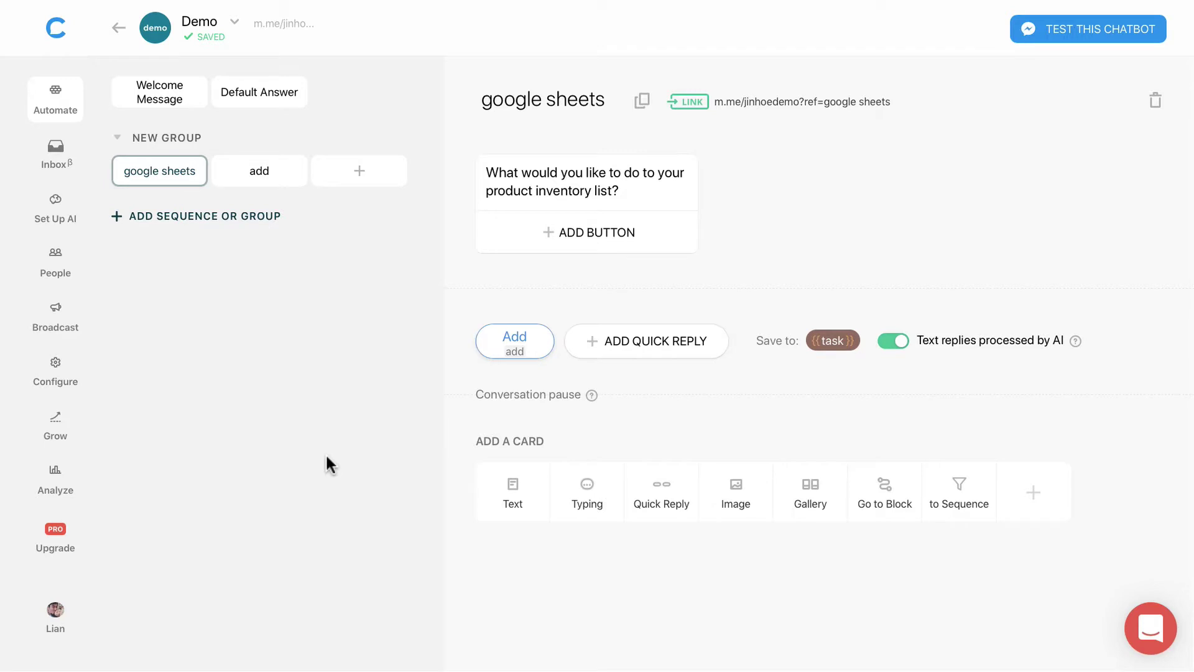
# Step: Add a second quick reply named 'Update' next to 'Add' under the google sheets question
pyautogui.click(647, 342)
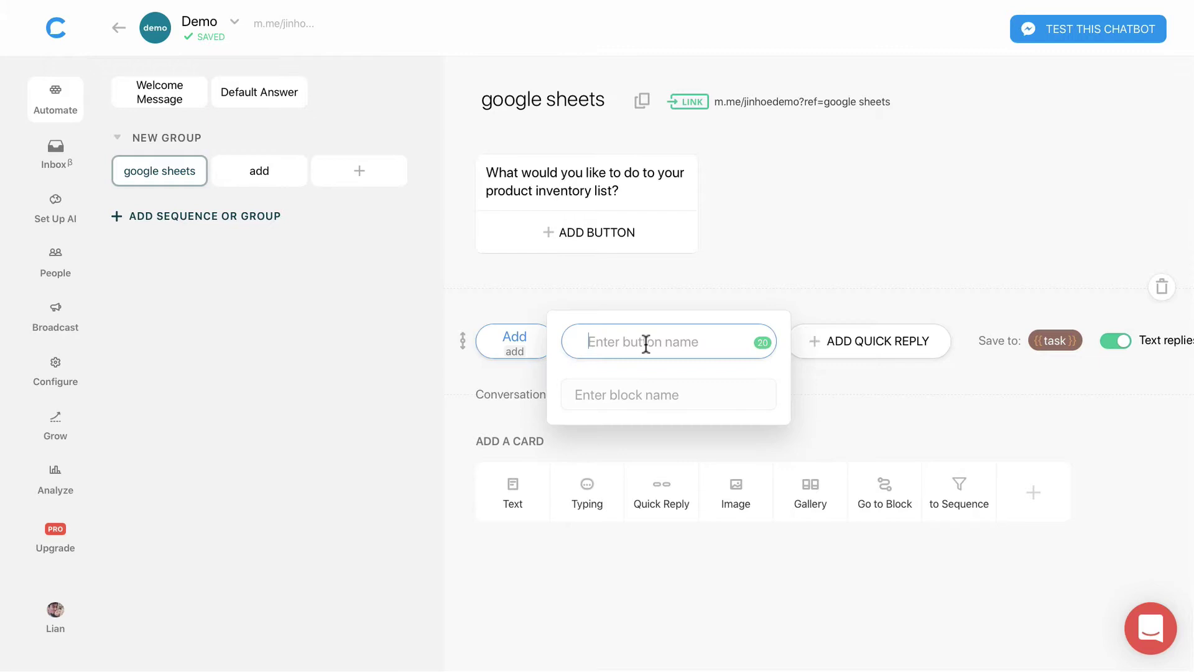
pyautogui.write('Update')
pyautogui.click(405, 448)
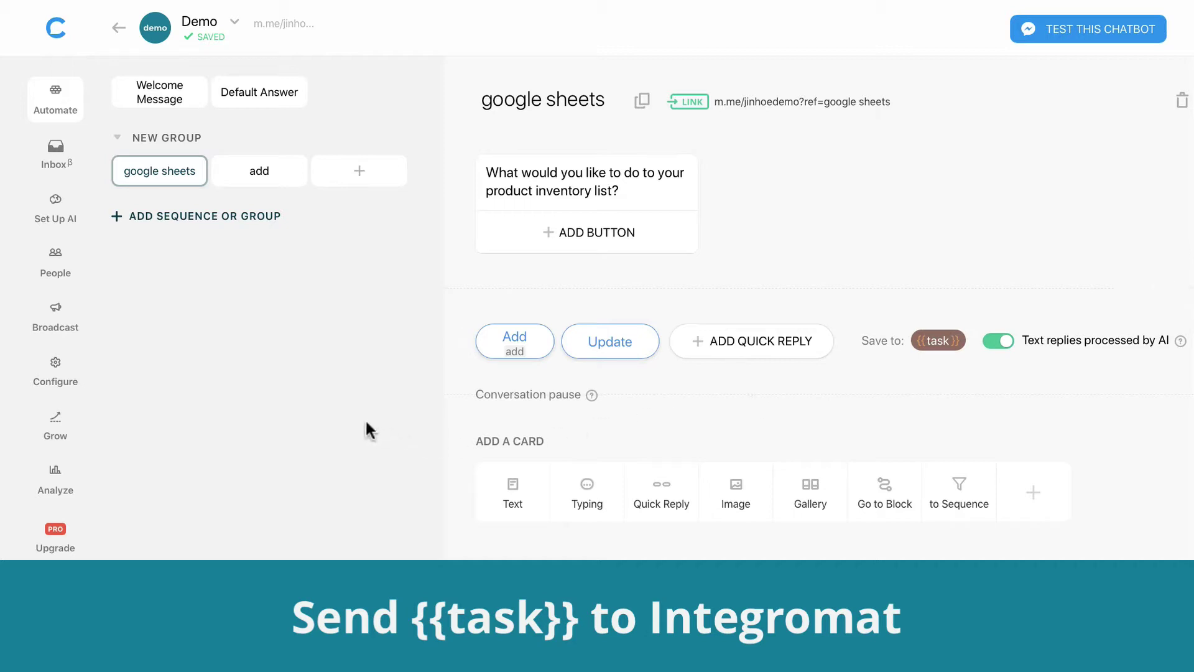
# Step: Add the {{task}} attribute to the add block's JSON API user attributes
pyautogui.click(258, 171)
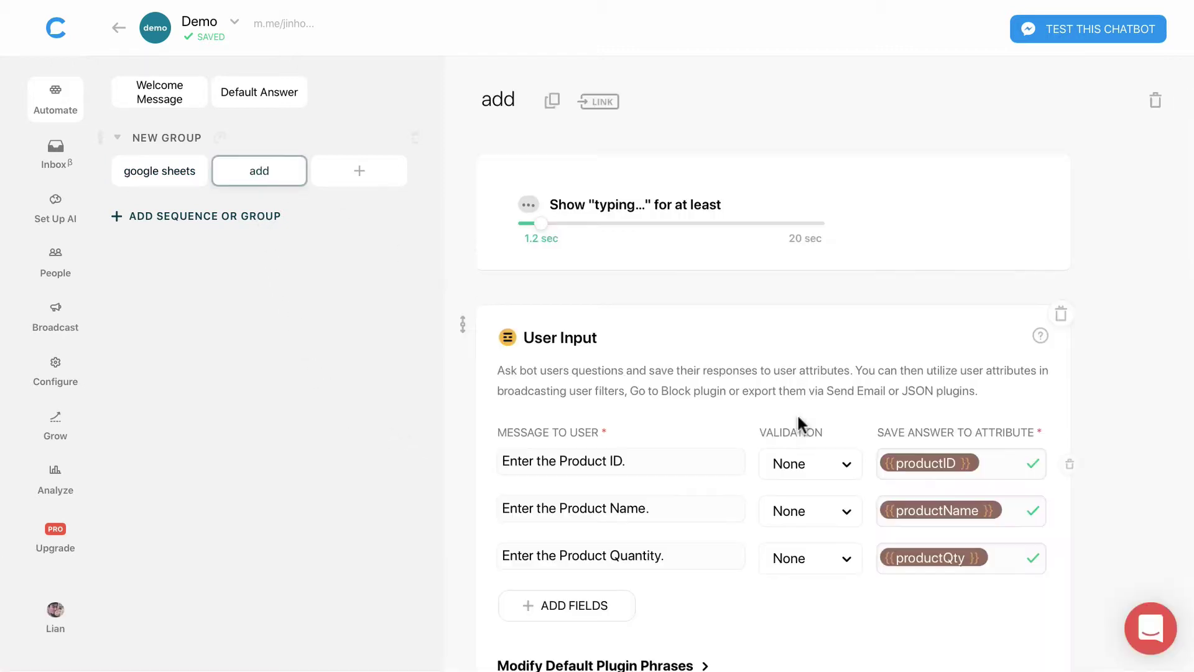
pyautogui.scroll(-8, 798, 425)
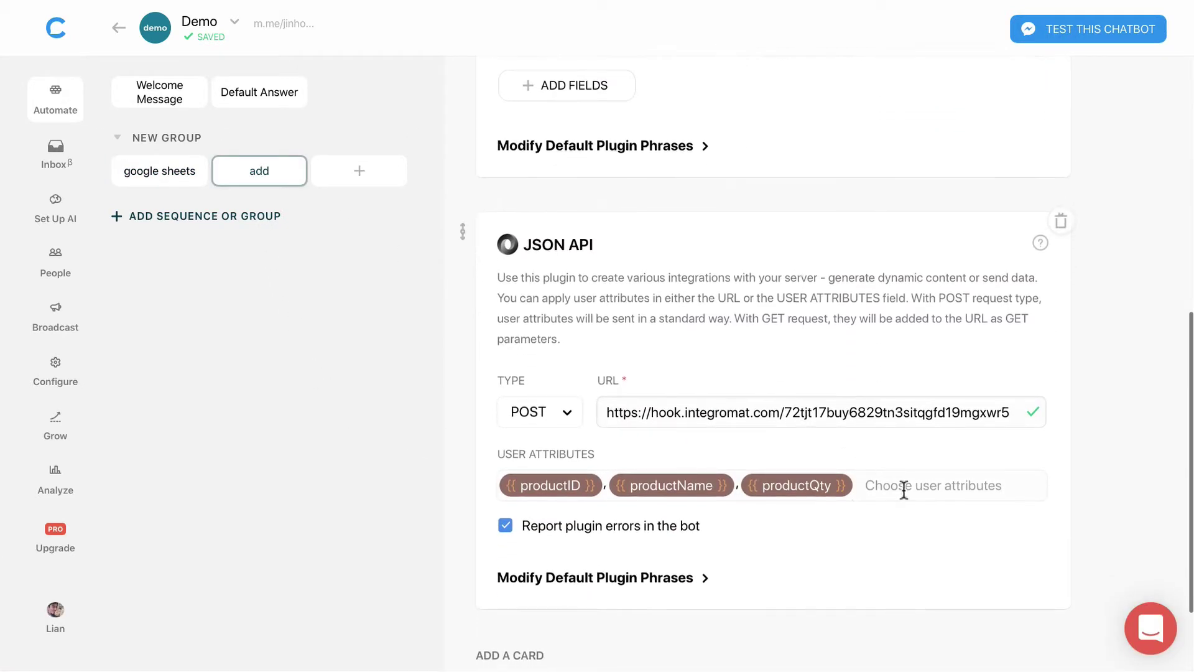
pyautogui.write('task')
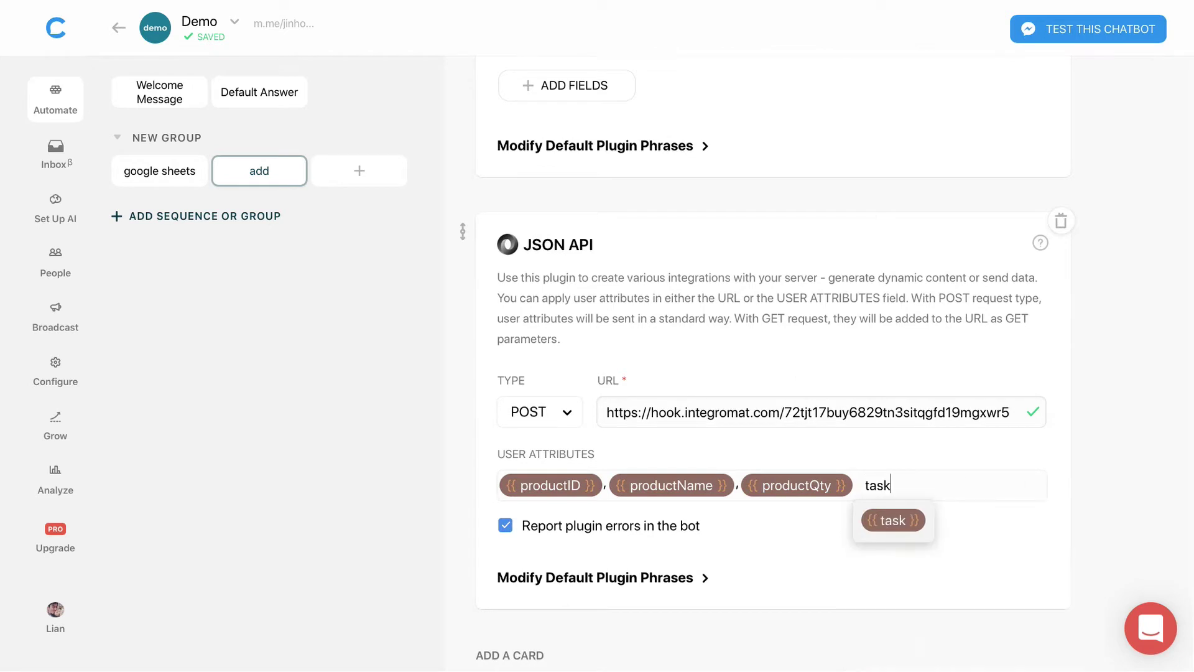
pyautogui.click(892, 528)
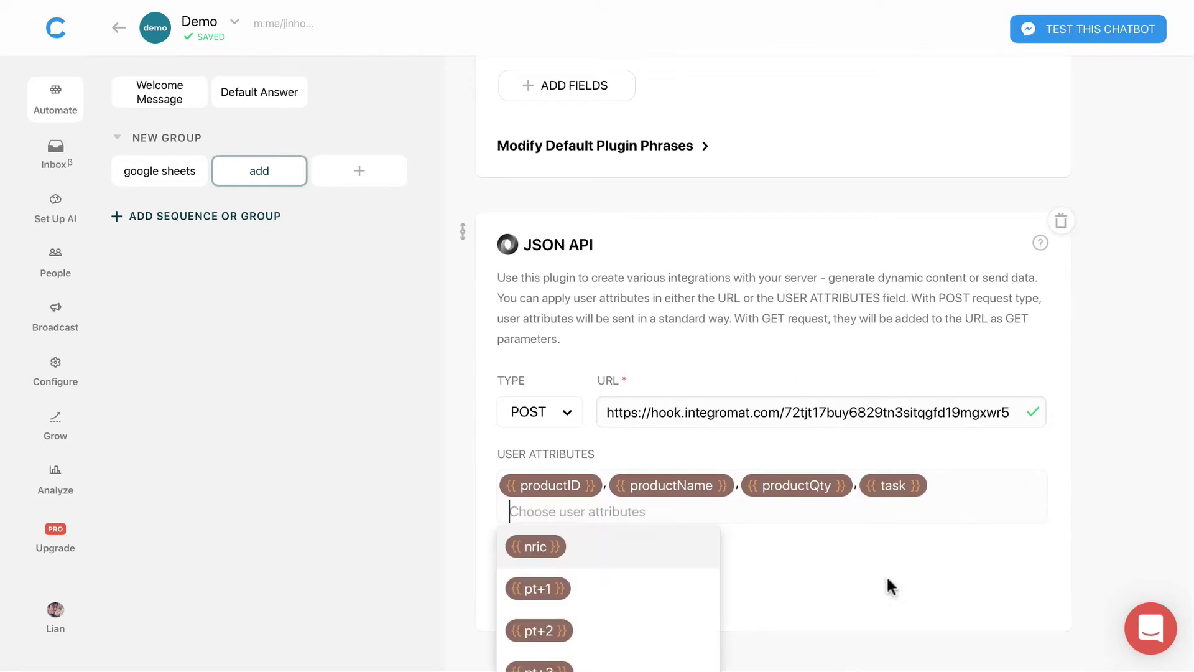
pyautogui.click(909, 569)
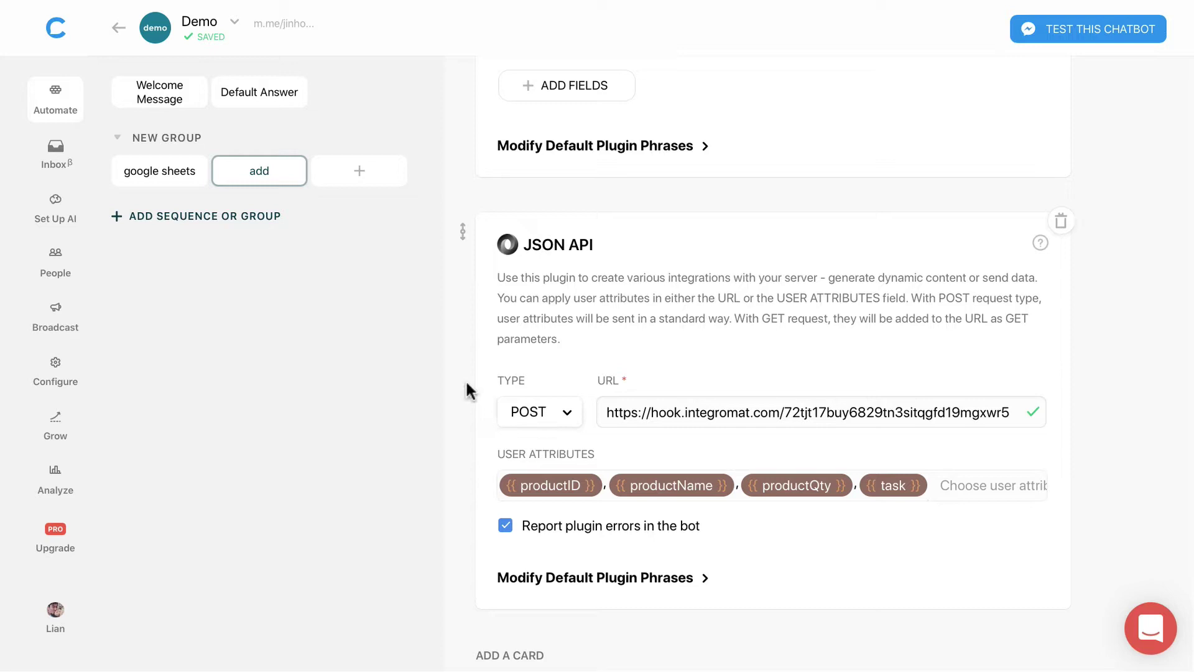
# Step: Duplicate the add block and rename the copy to 'update'
pyautogui.rightClick(266, 168)
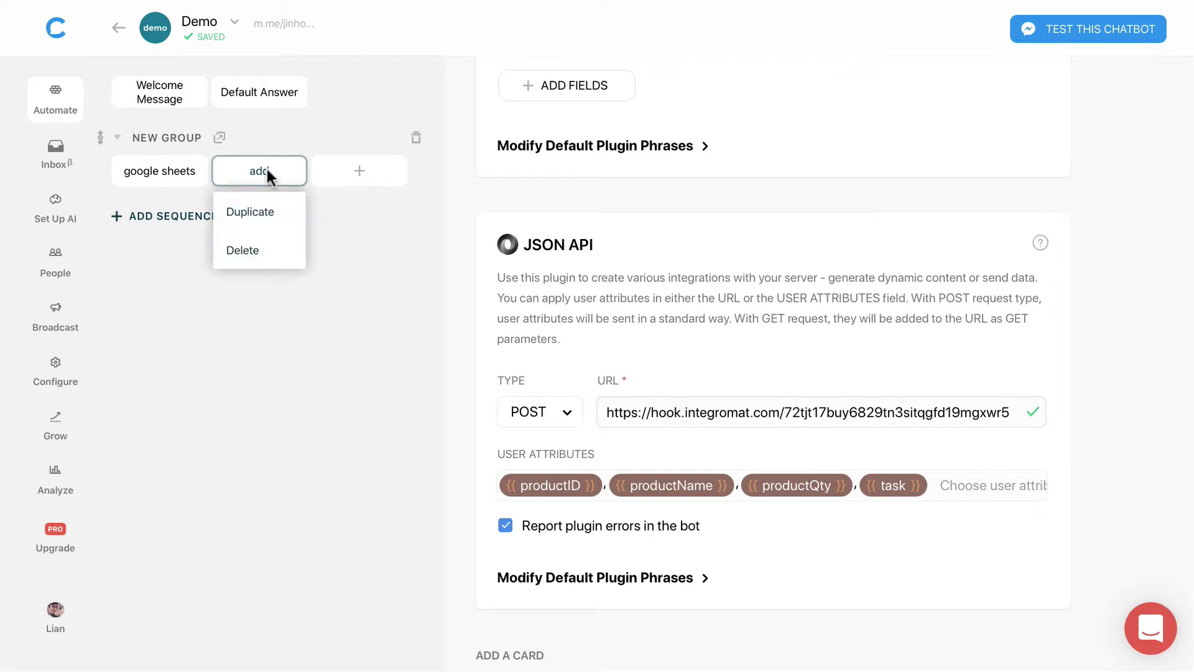
pyautogui.click(249, 211)
pyautogui.click(319, 189)
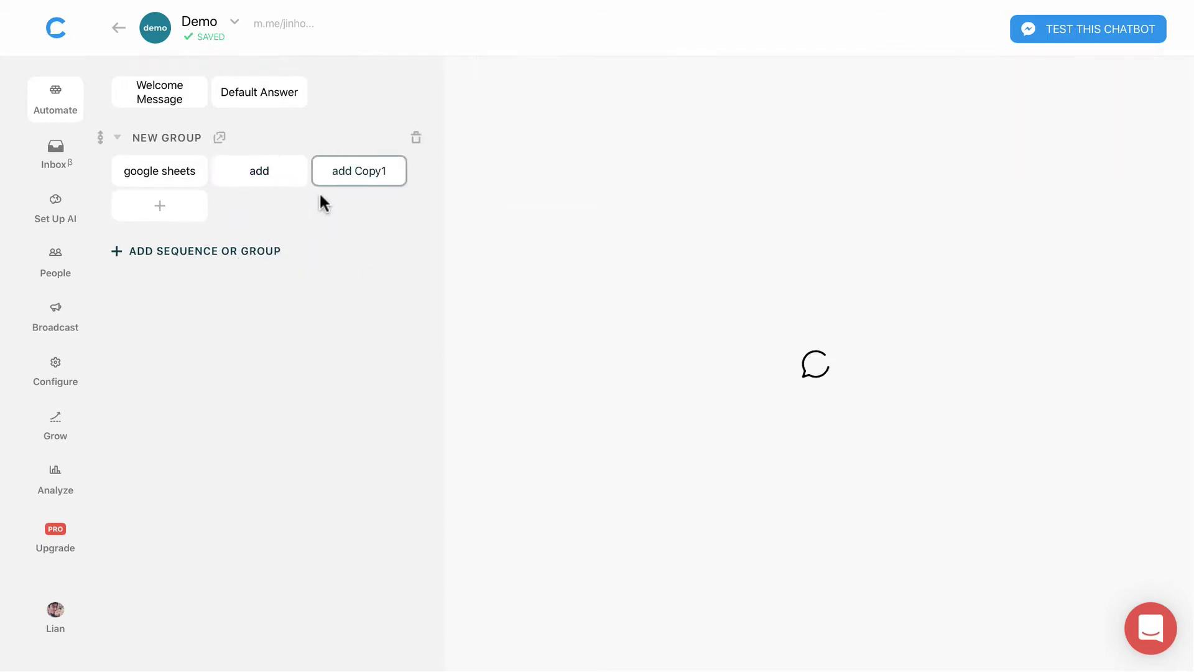
pyautogui.click(554, 97)
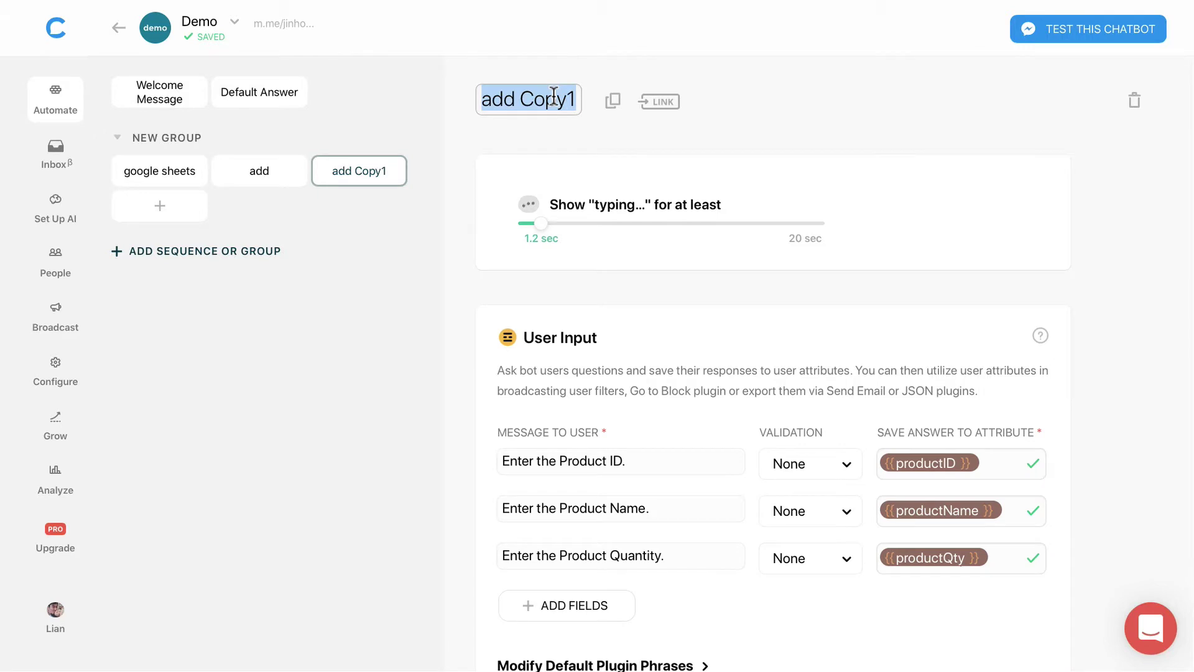
pyautogui.write('update')
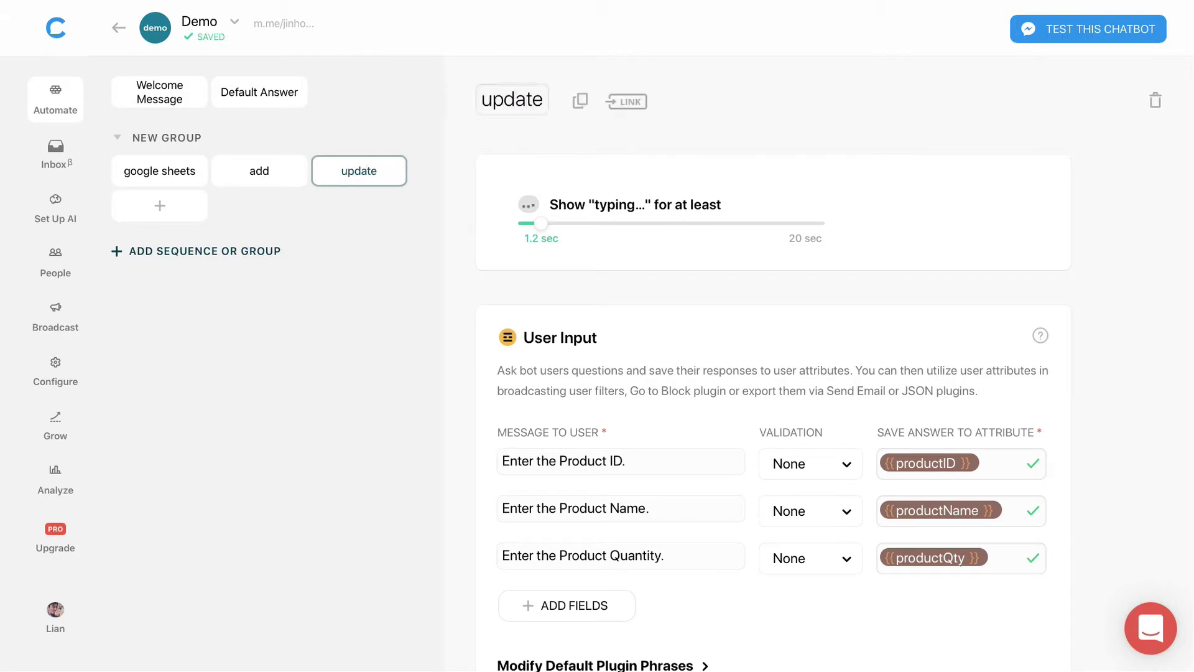
# Step: Reword the first question to 'Which Product ID would you like to update?'
pyautogui.scroll(-1, 568, 448)
pyautogui.doubleClick(541, 434)
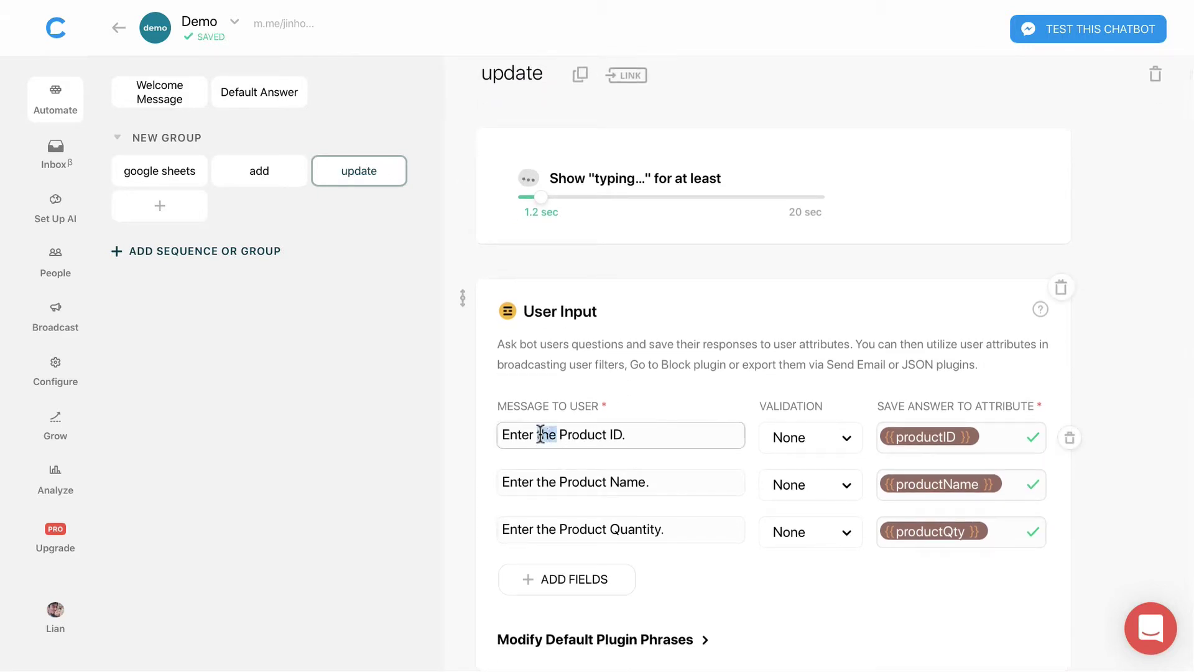
pyautogui.moveTo(540, 434); pyautogui.dragTo(520, 429)
pyautogui.write('Which')
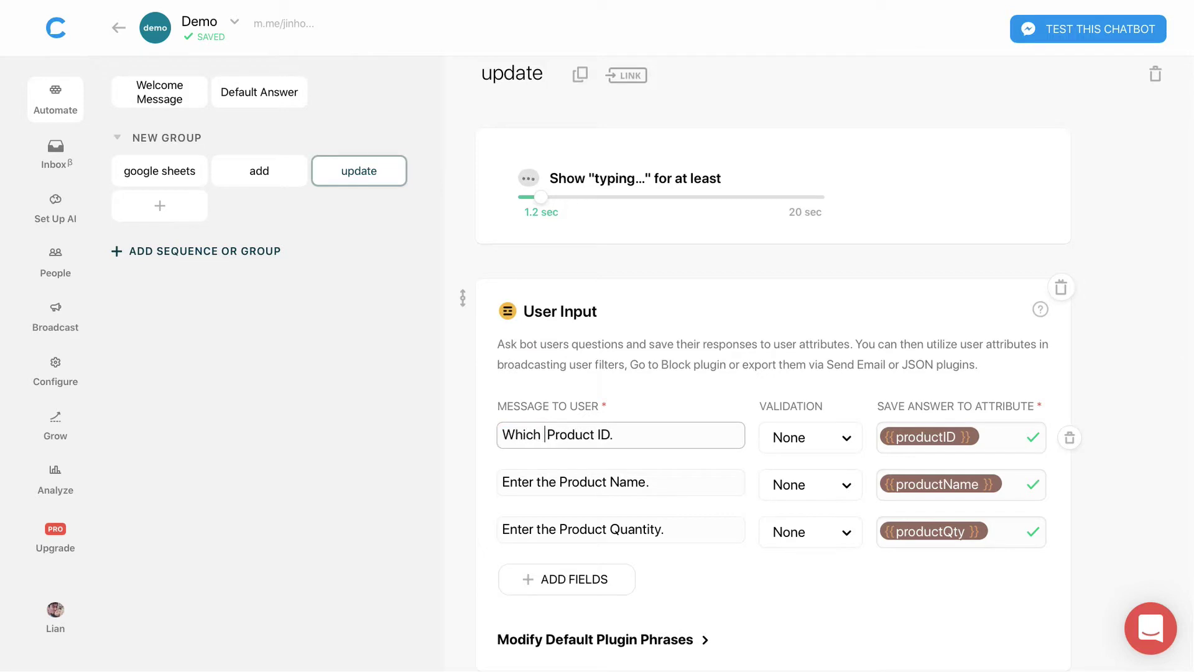
pyautogui.press('End')
pyautogui.press('BackSpace')
pyautogui.write('wo')
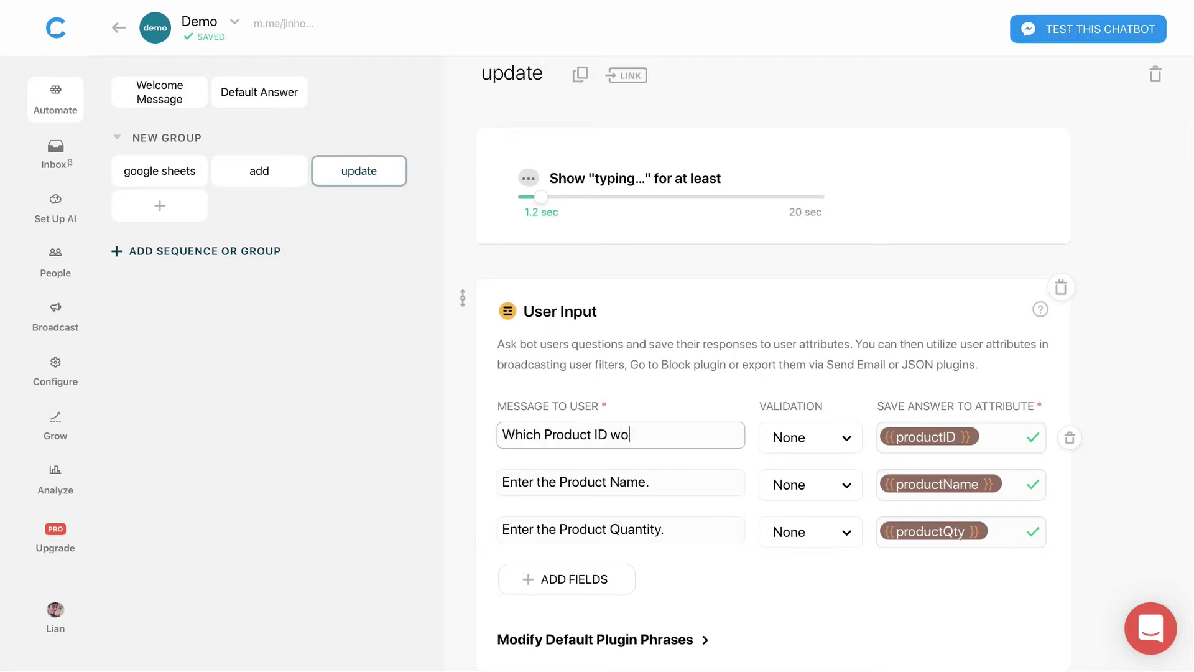
pyautogui.write('uld you like to update?')
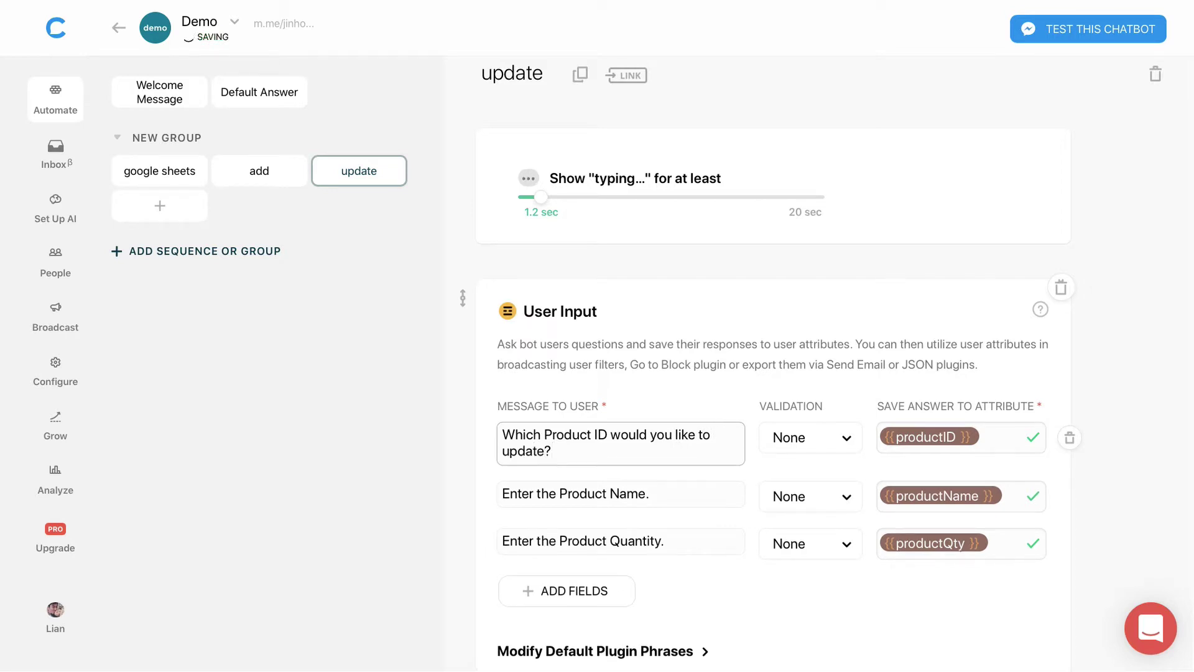
# Step: Insert 'new' into the Product Name and Product Quantity questions
pyautogui.click(562, 493)
pyautogui.write('new')
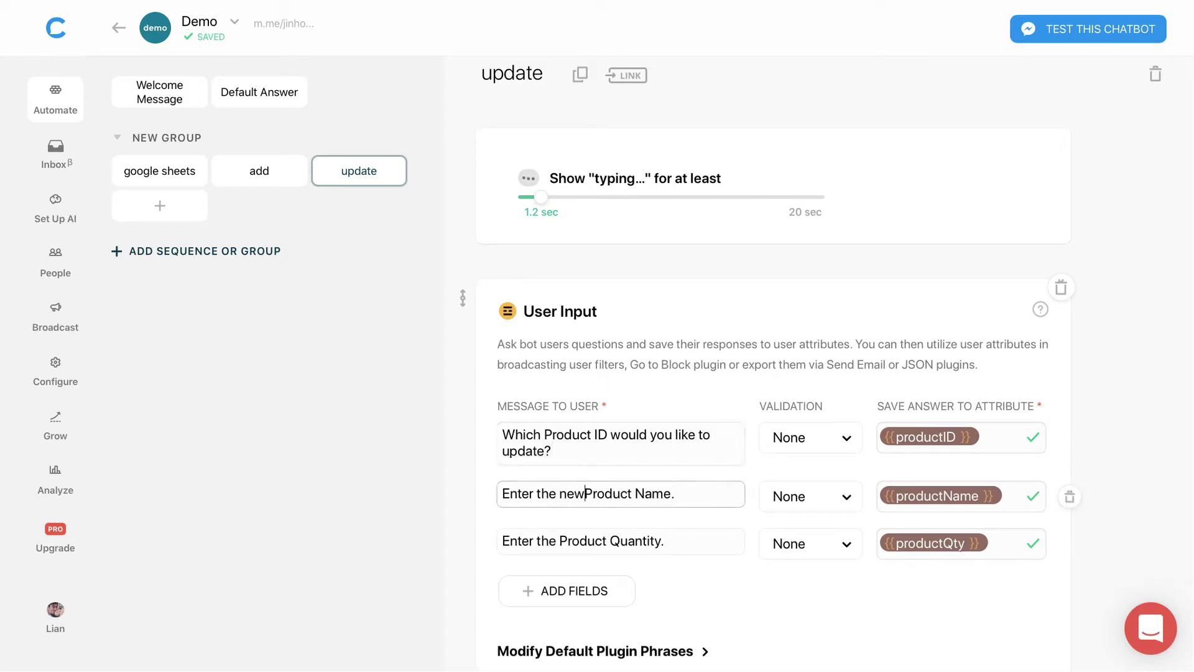
pyautogui.click(561, 539)
pyautogui.write('new')
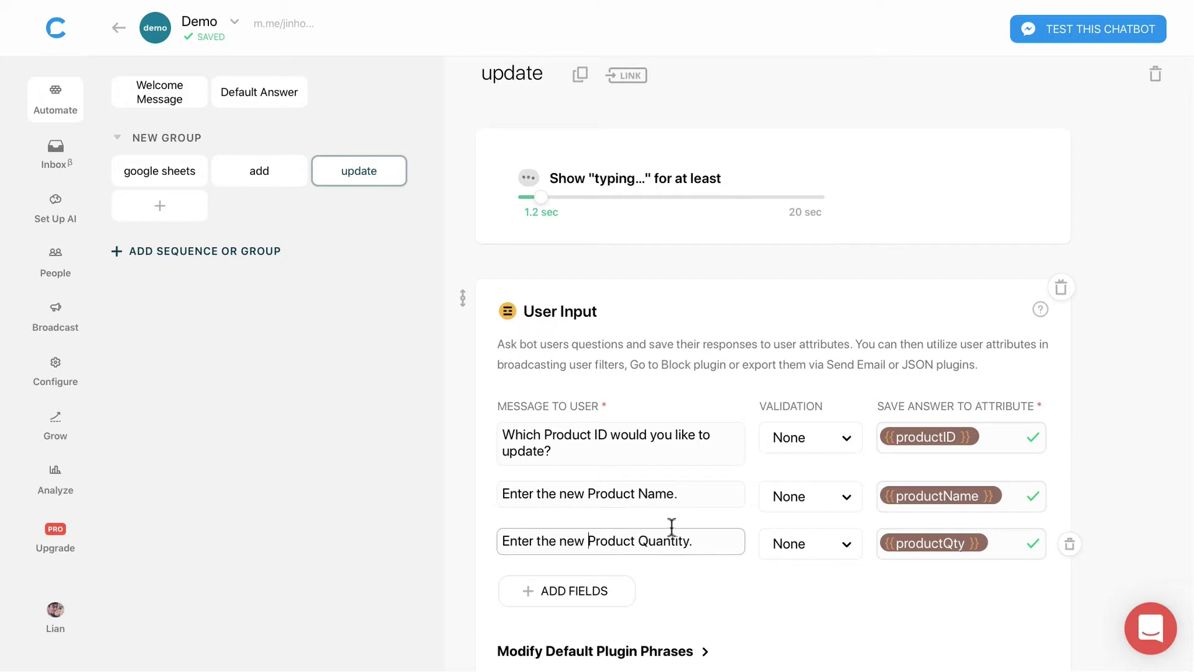
pyautogui.click(824, 586)
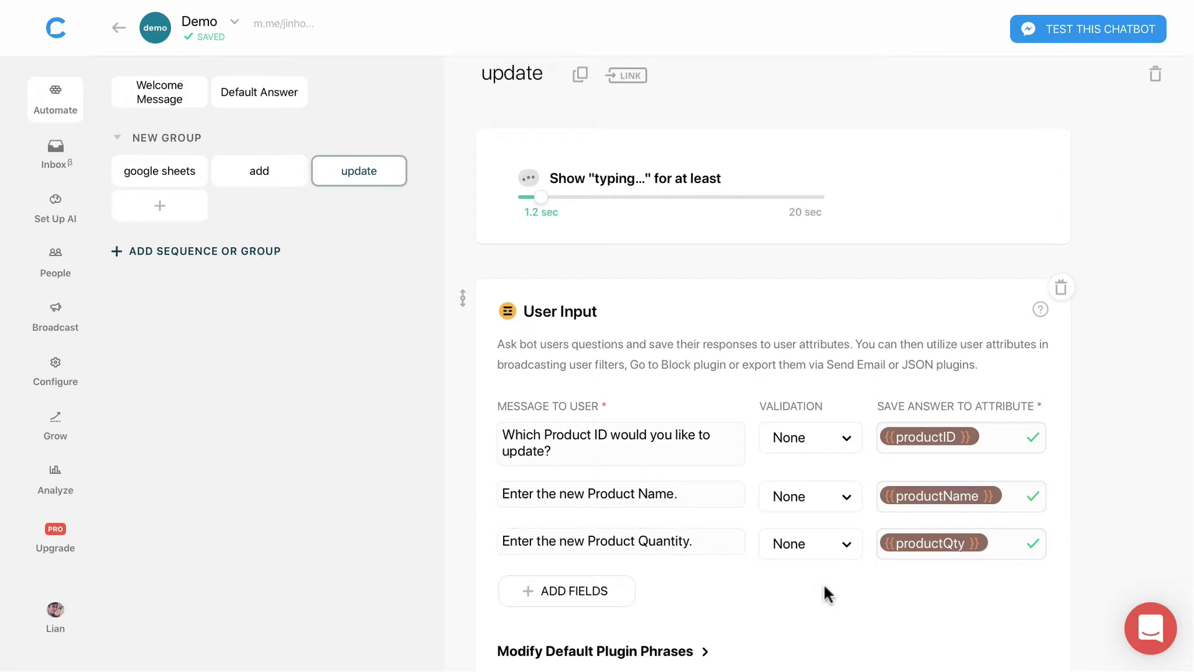
pyautogui.scroll(-6, 821, 584)
pyautogui.scroll(-1, 809, 567)
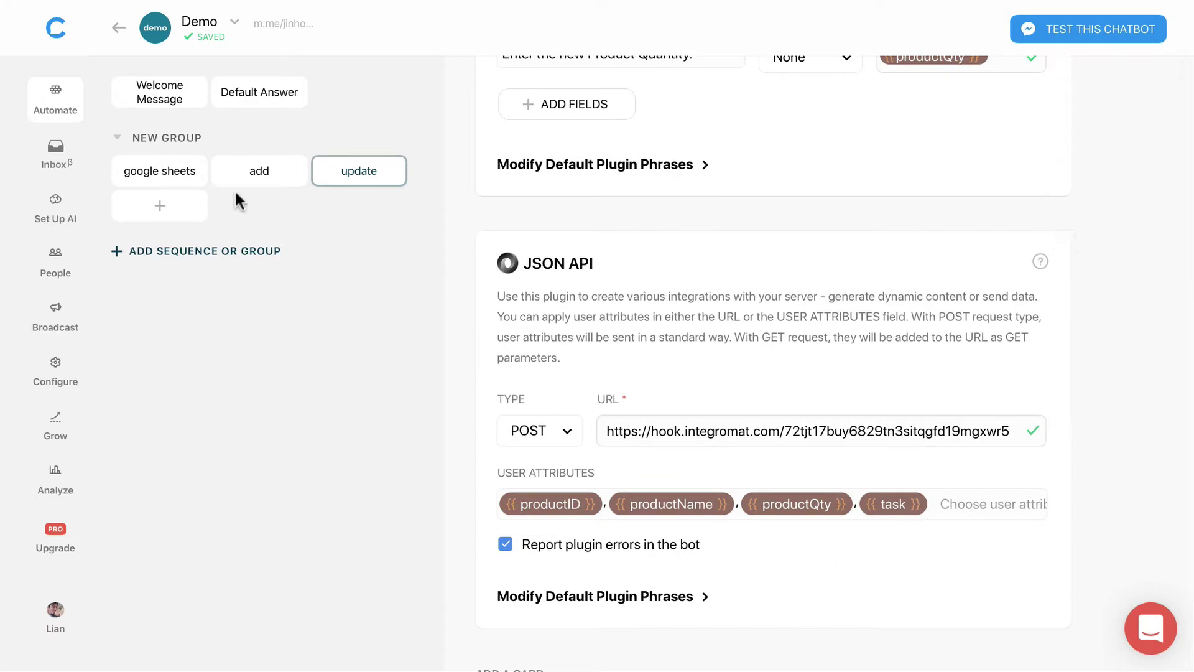
# Step: Point the google sheets block's Update quick reply to the update block
pyautogui.click(149, 174)
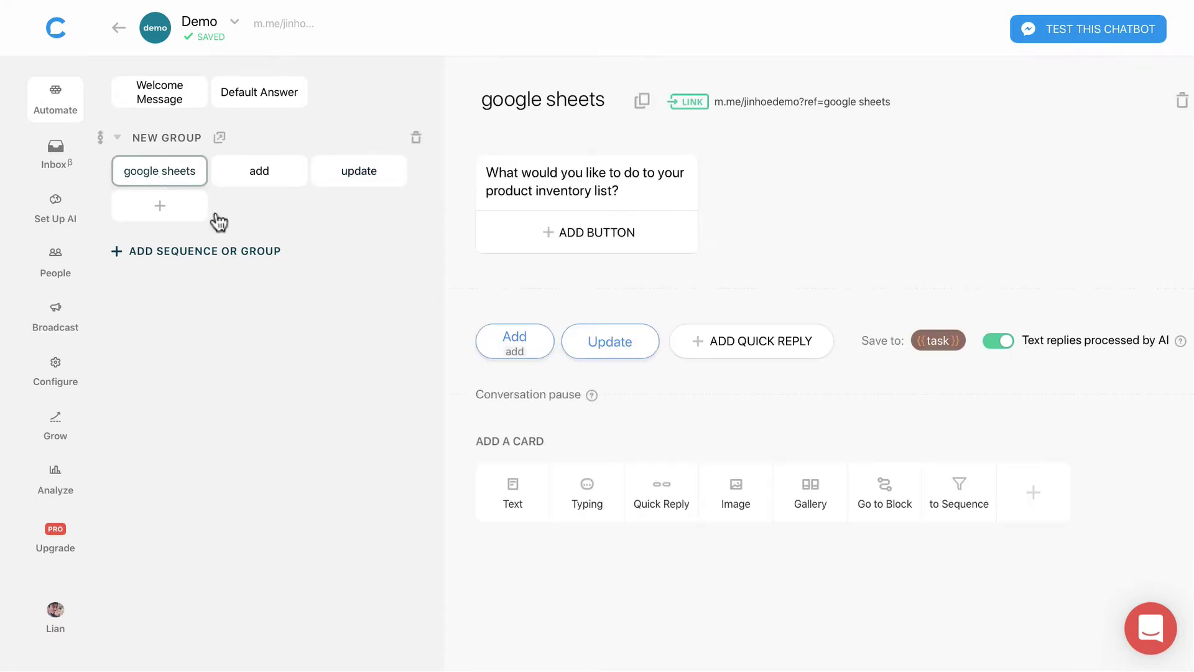
pyautogui.click(610, 347)
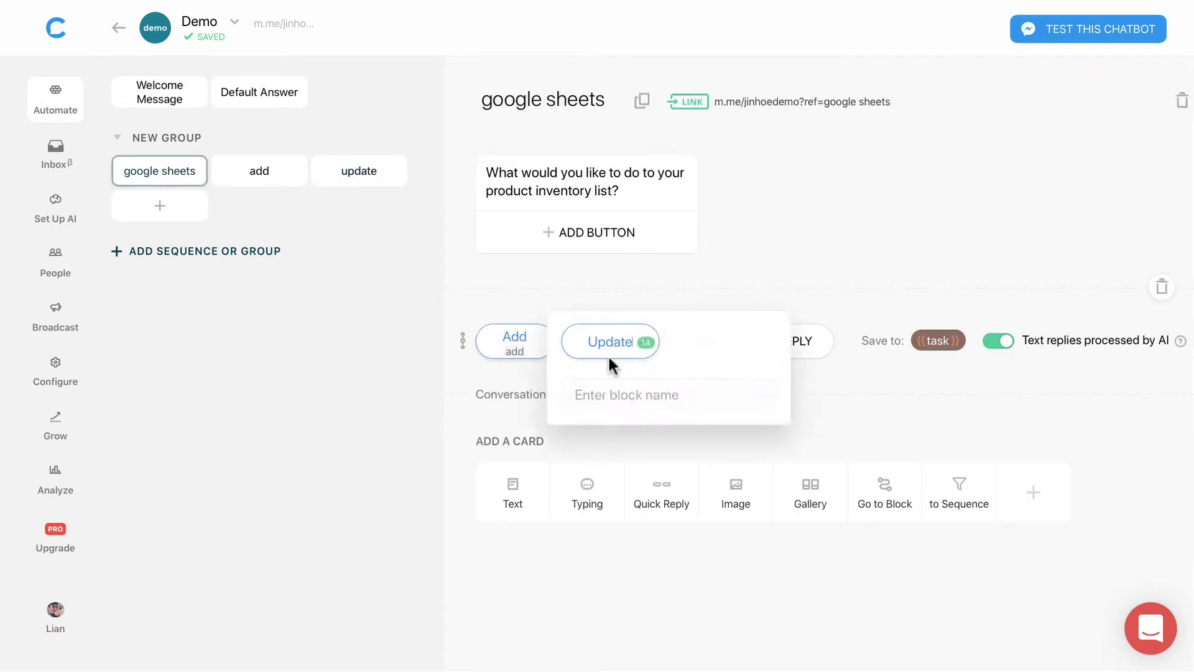
pyautogui.click(610, 393)
pyautogui.write('up')
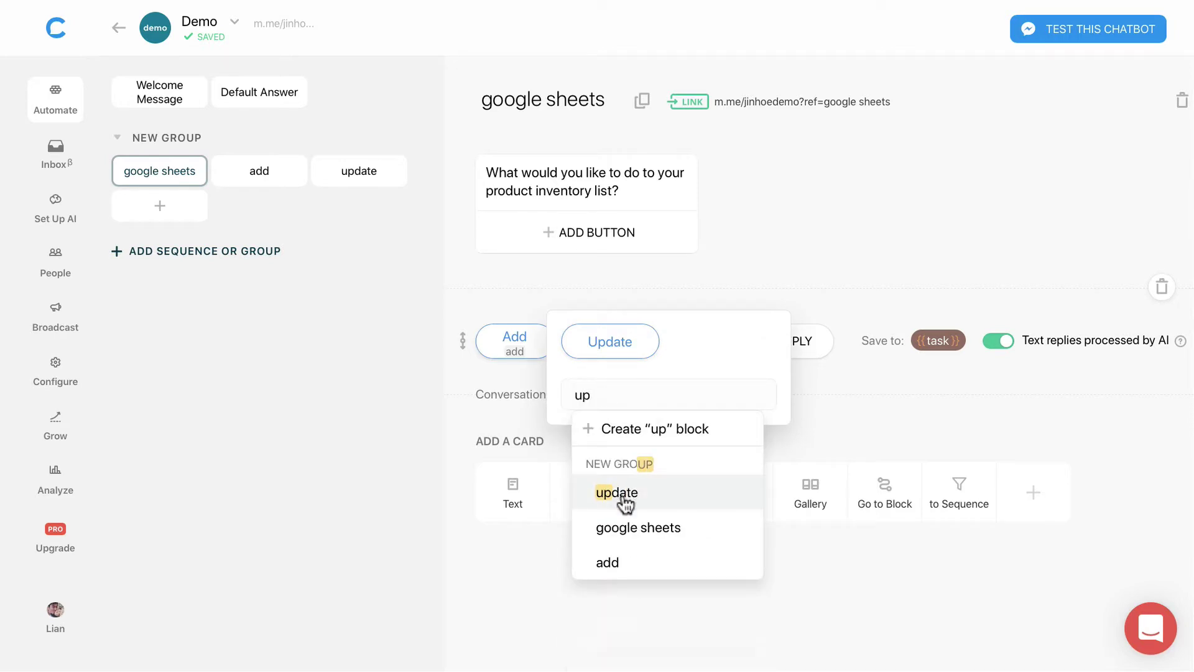
pyautogui.click(621, 496)
pyautogui.click(700, 576)
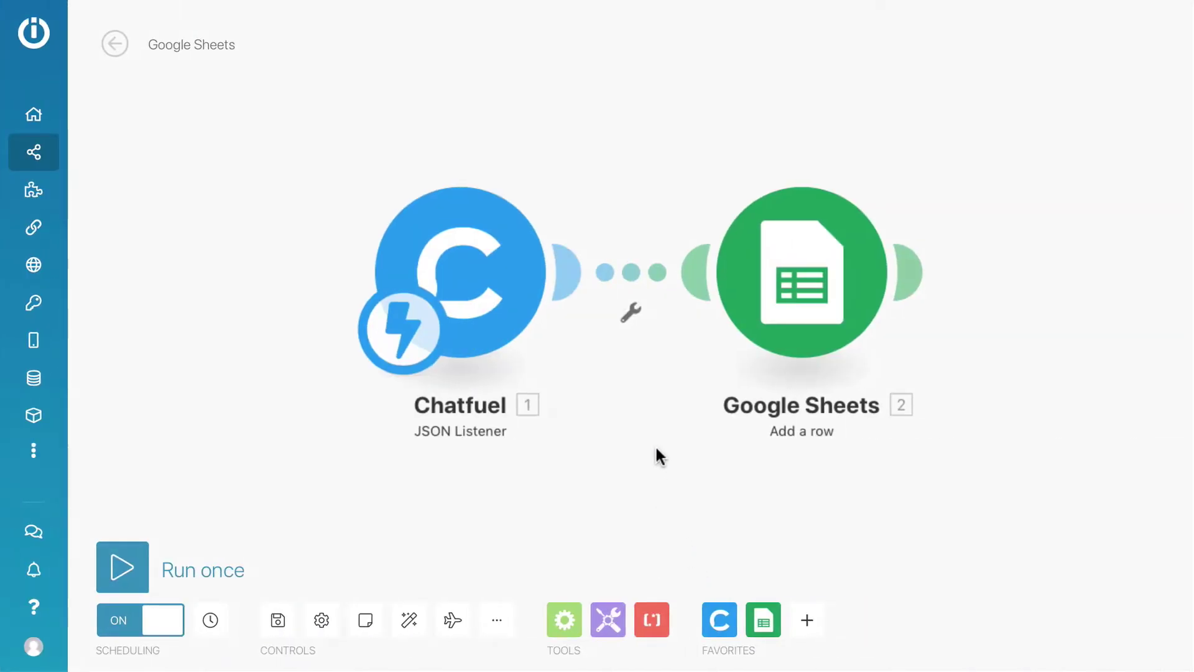
# Step: Review the Chatfuel data mapped into the Google Sheets Add a row module
pyautogui.click(783, 326)
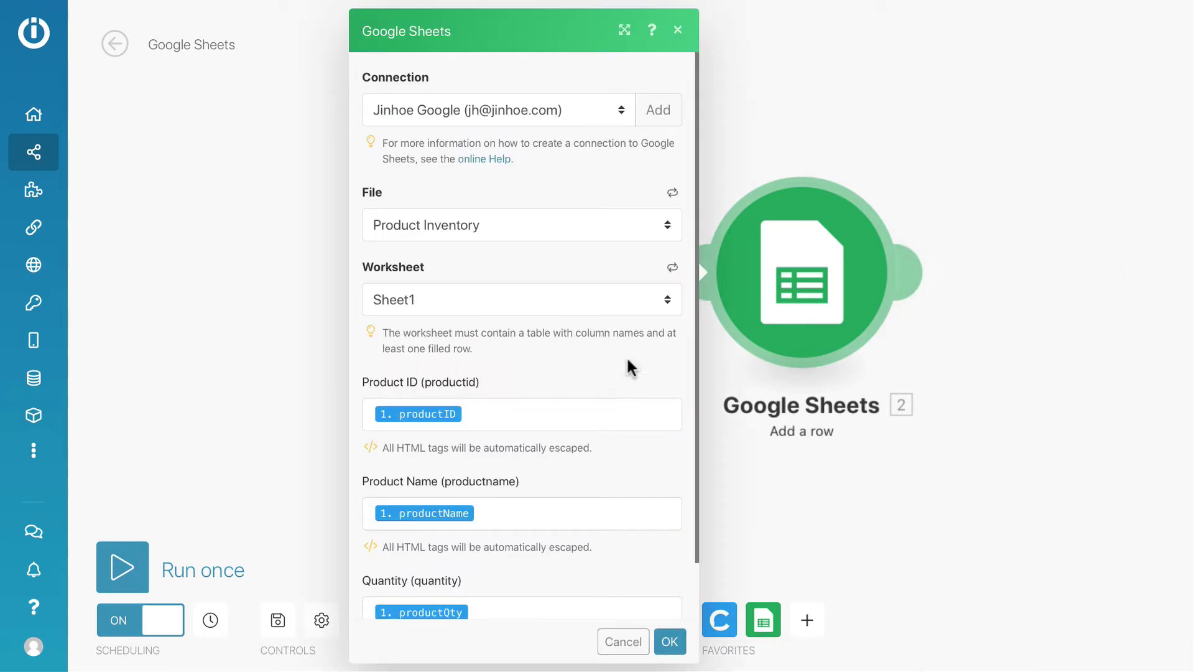
pyautogui.click(565, 413)
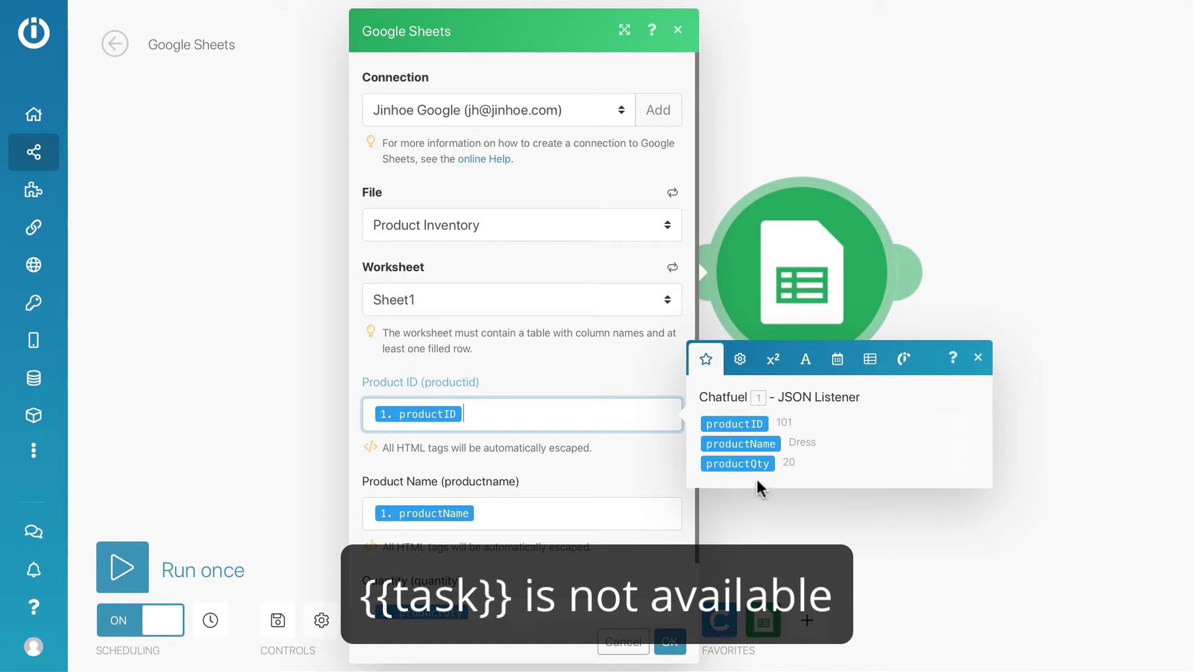
pyautogui.click(1070, 272)
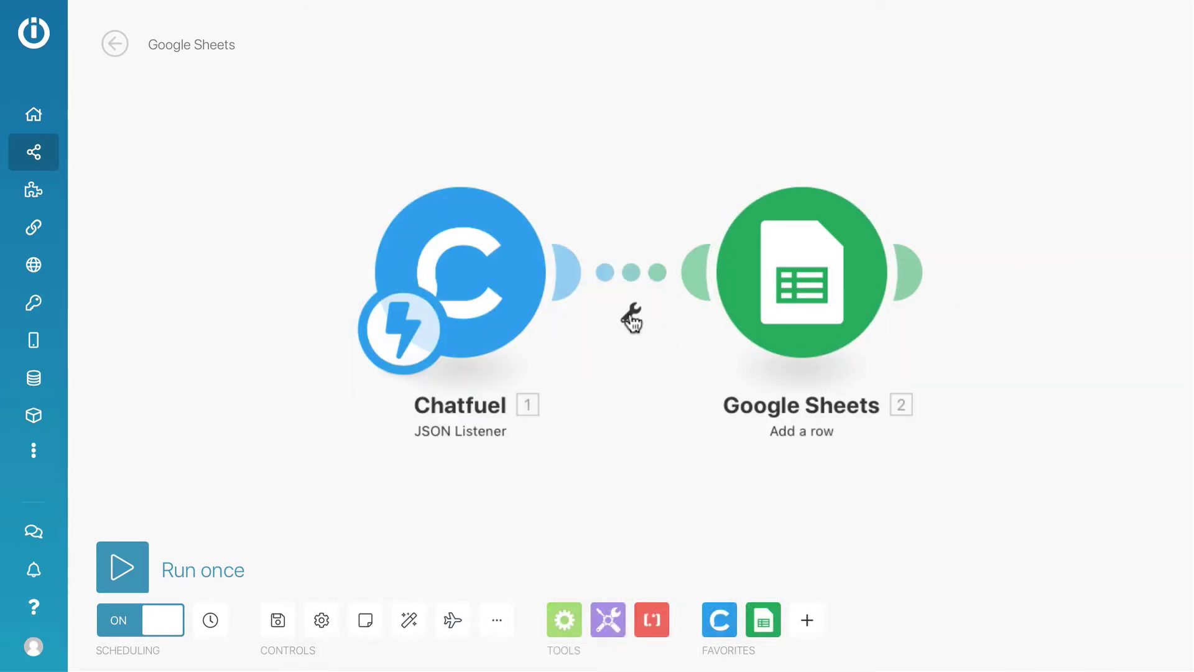
# Step: Unlink Chatfuel from the Add a row module and start a Run once test
pyautogui.click(630, 315)
pyautogui.click(683, 358)
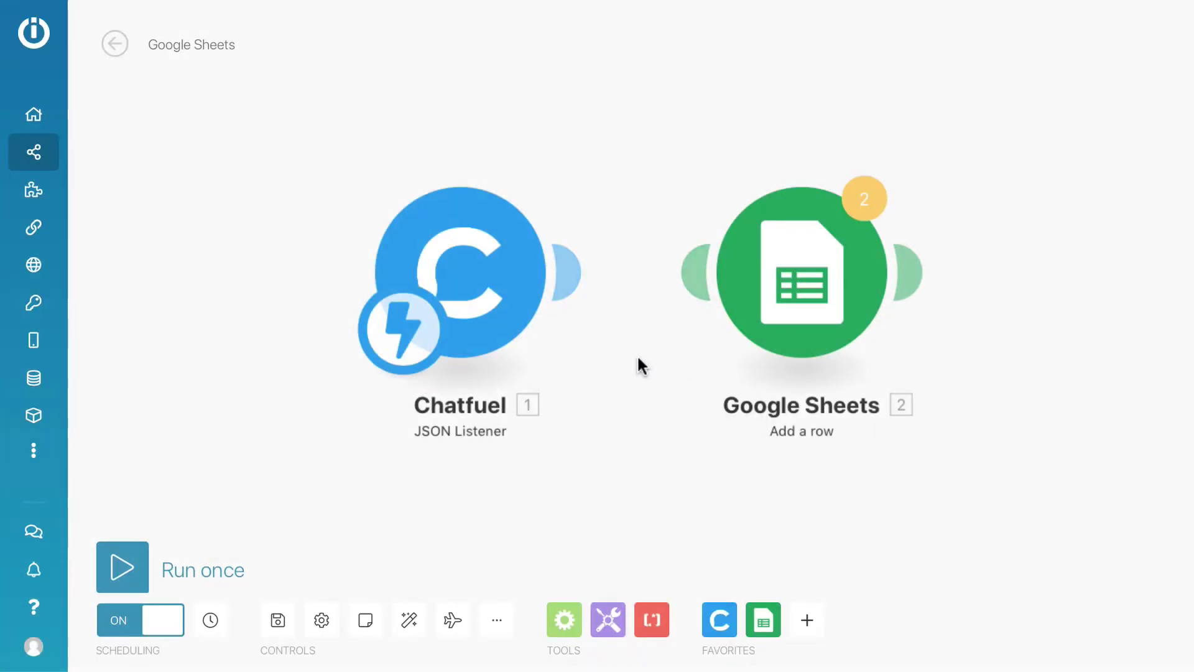
pyautogui.click(122, 568)
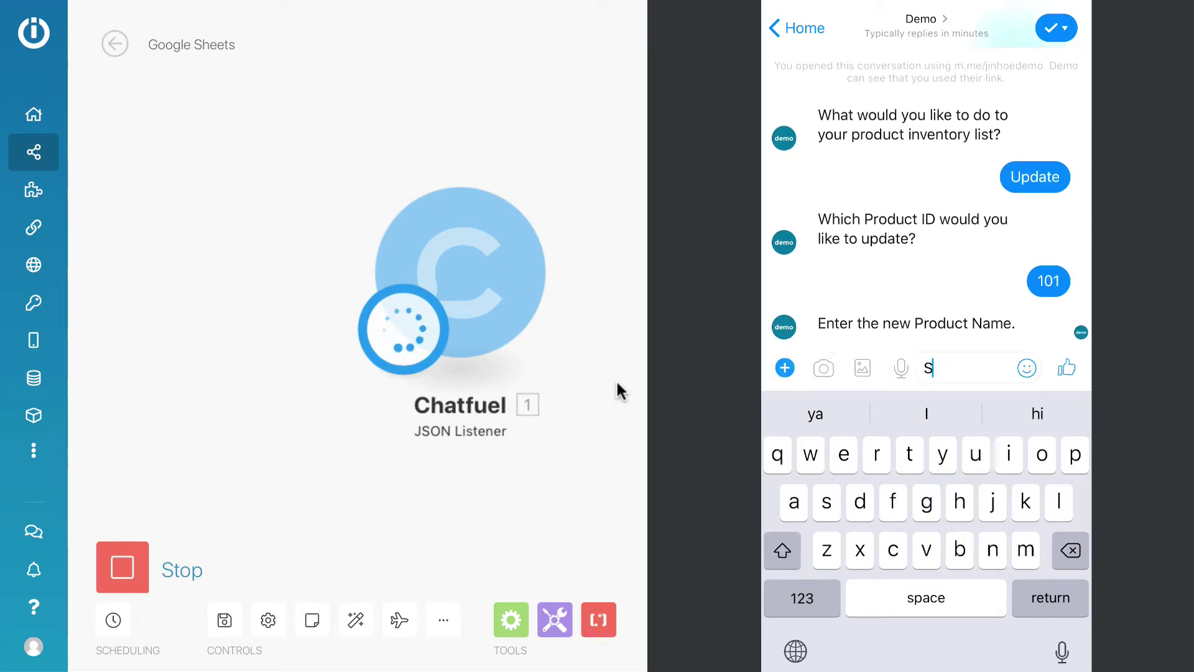
# Step: In Messenger, answer the bot with product name 'Skirt' and quantity 18
pyautogui.write('Skirt')
pyautogui.click(1066, 368)
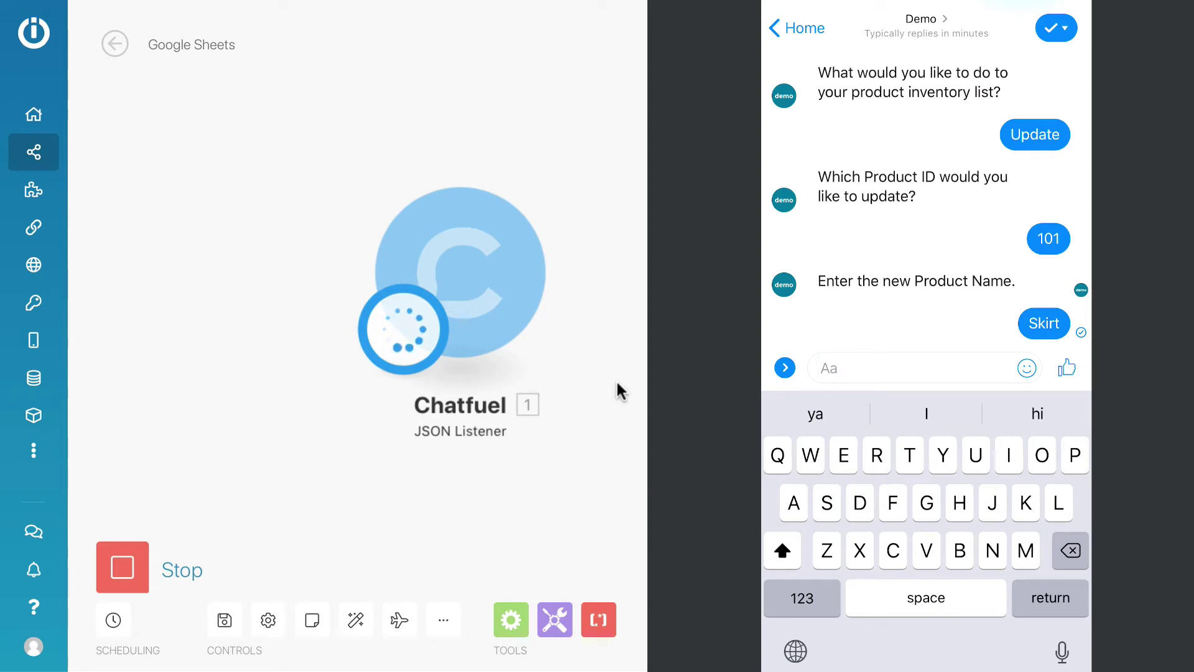
pyautogui.write('18')
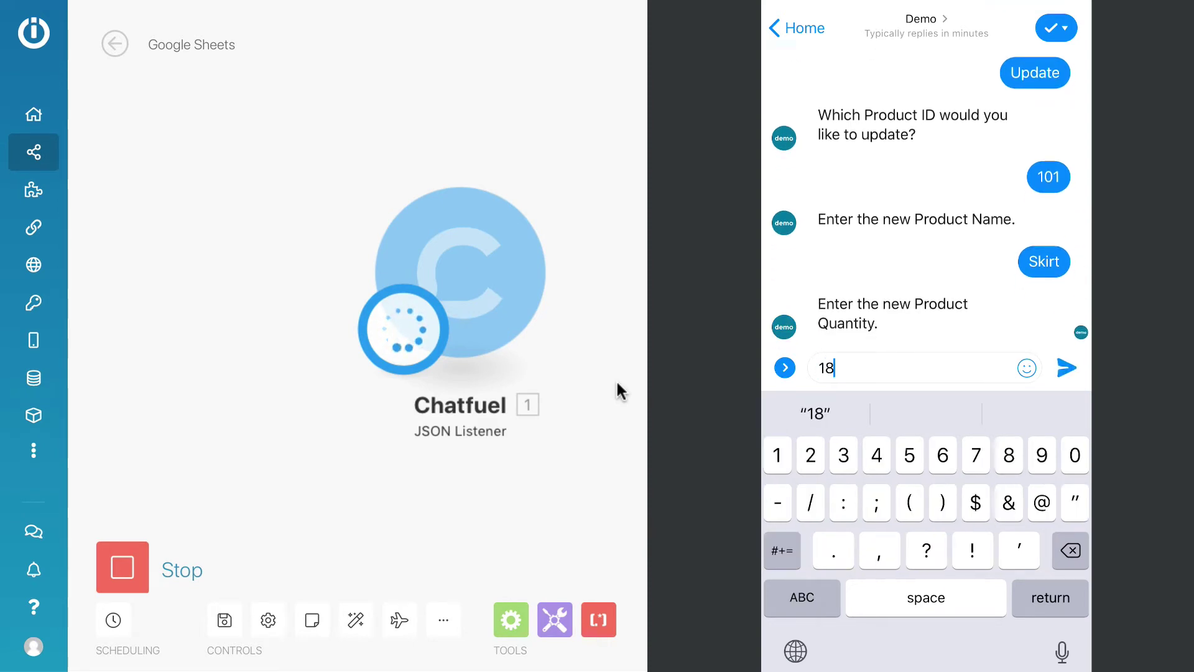
pyautogui.click(1066, 368)
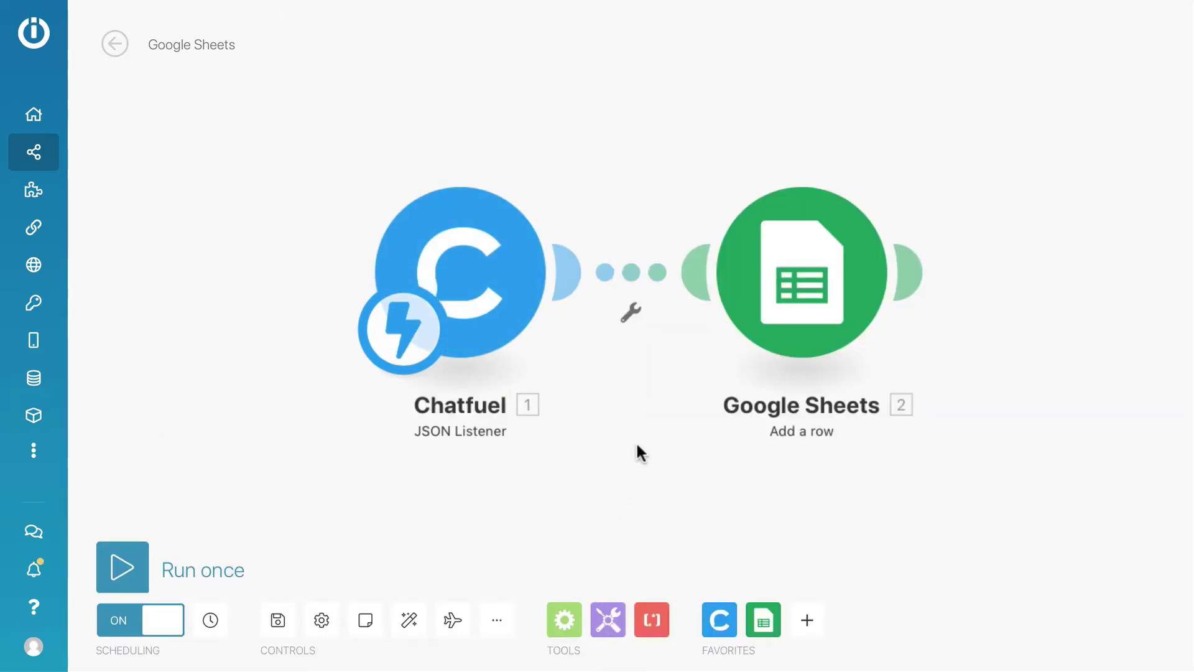
# Step: Insert a Router between Chatfuel and Add a row, then auto-align the modules
pyautogui.click(632, 315)
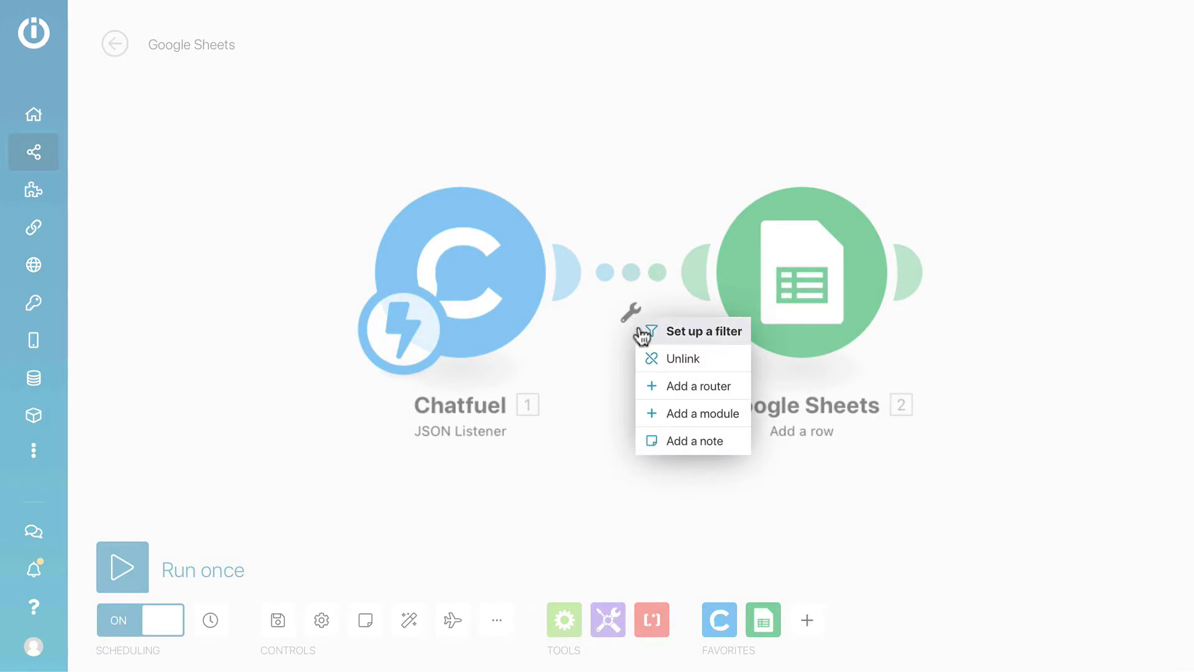
pyautogui.click(675, 386)
pyautogui.click(428, 632)
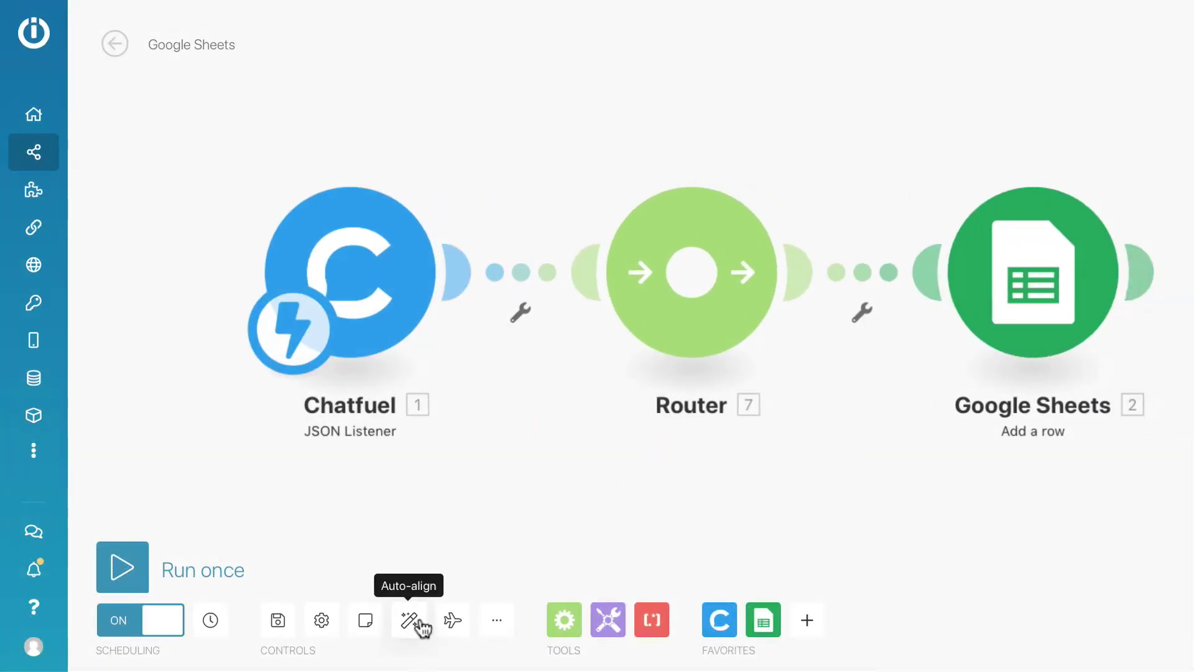
# Step: Filter the Add a row route to task equal to 'add' (case insensitive)
pyautogui.click(802, 313)
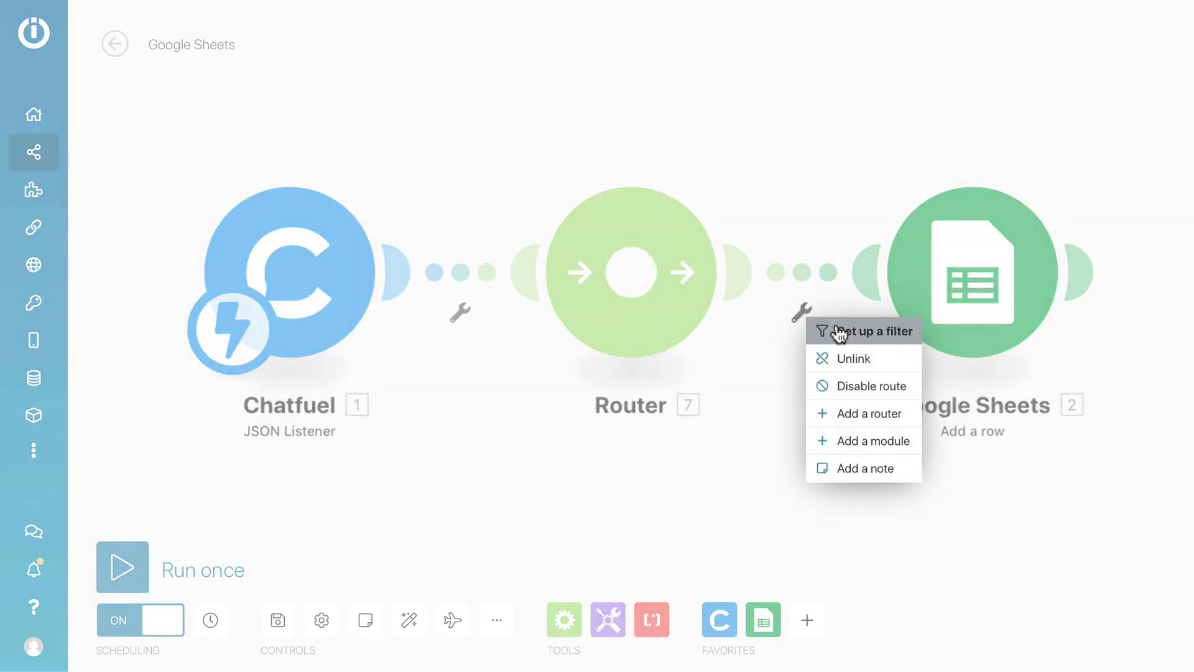
pyautogui.click(827, 329)
pyautogui.click(542, 311)
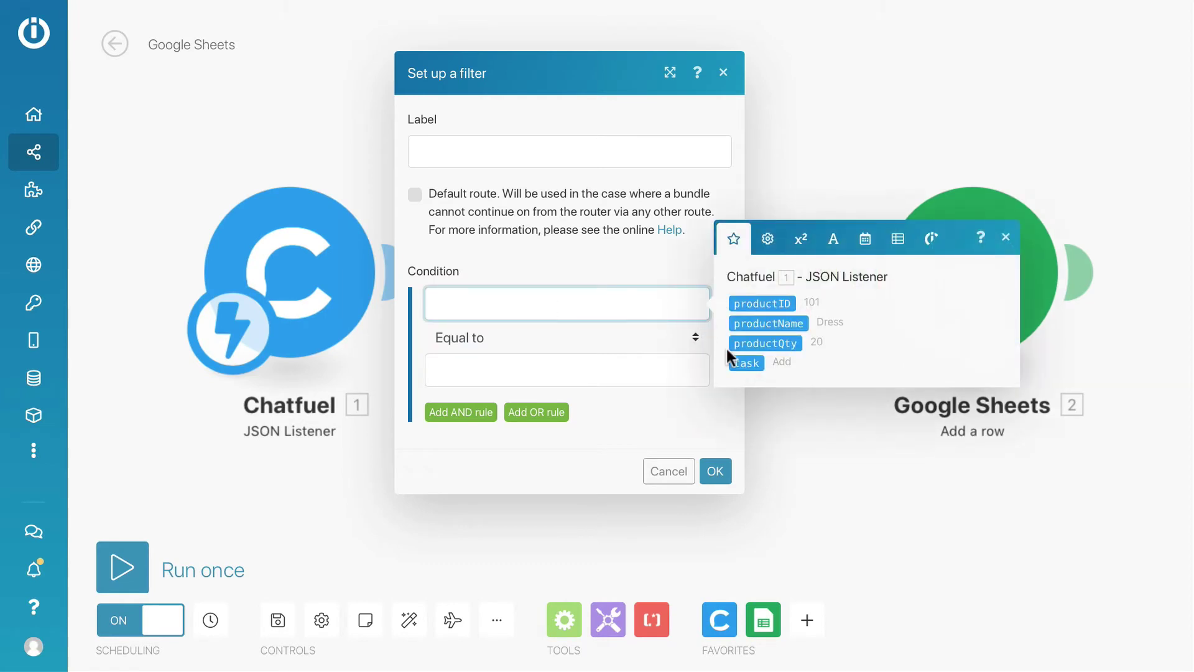
pyautogui.click(745, 363)
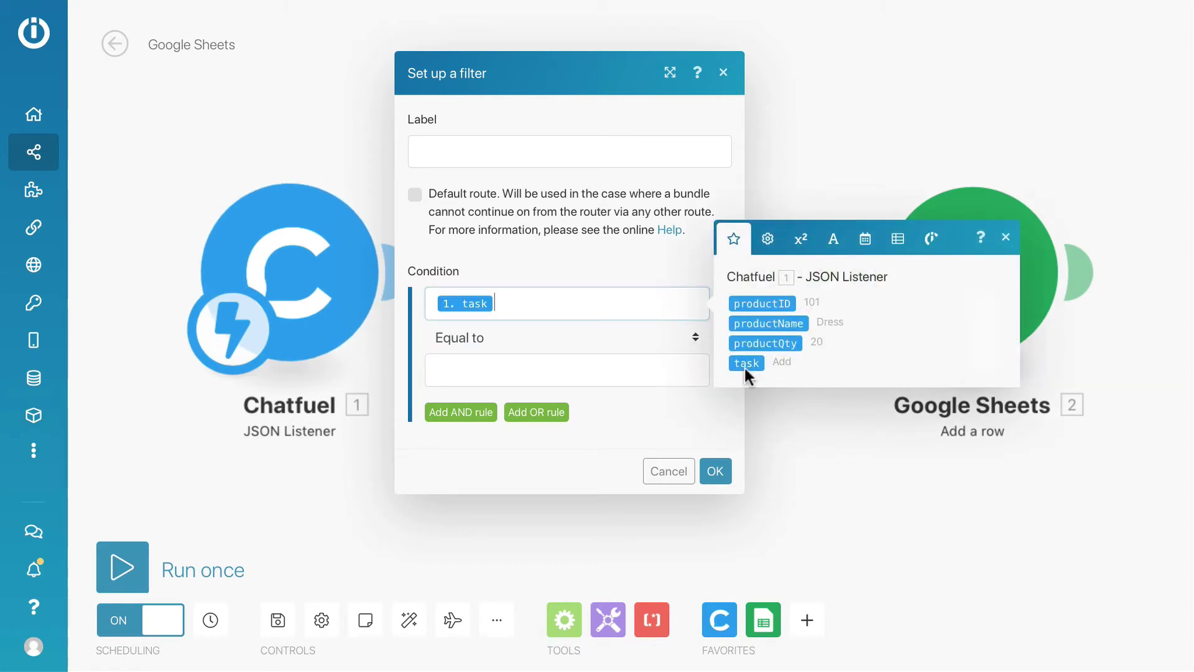
pyautogui.click(558, 339)
pyautogui.click(554, 358)
pyautogui.click(487, 376)
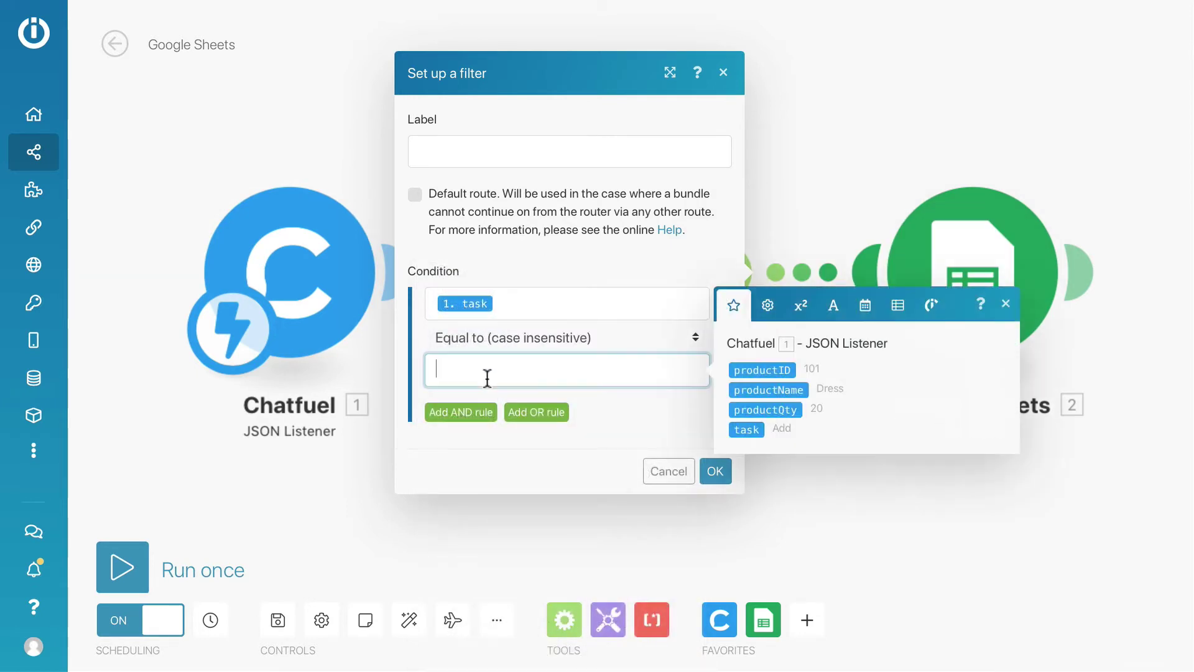
pyautogui.write('add')
pyautogui.click(715, 471)
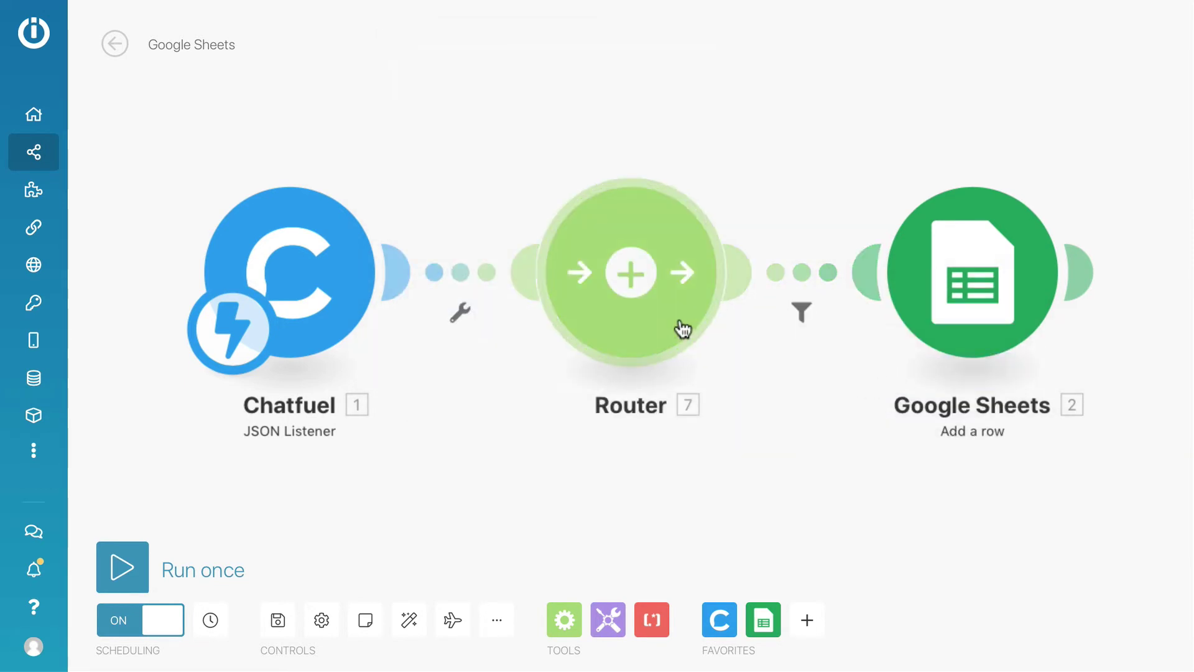
# Step: Add a second router branch with a Google Sheets Select rows module on the Product Inventory file
pyautogui.click(643, 314)
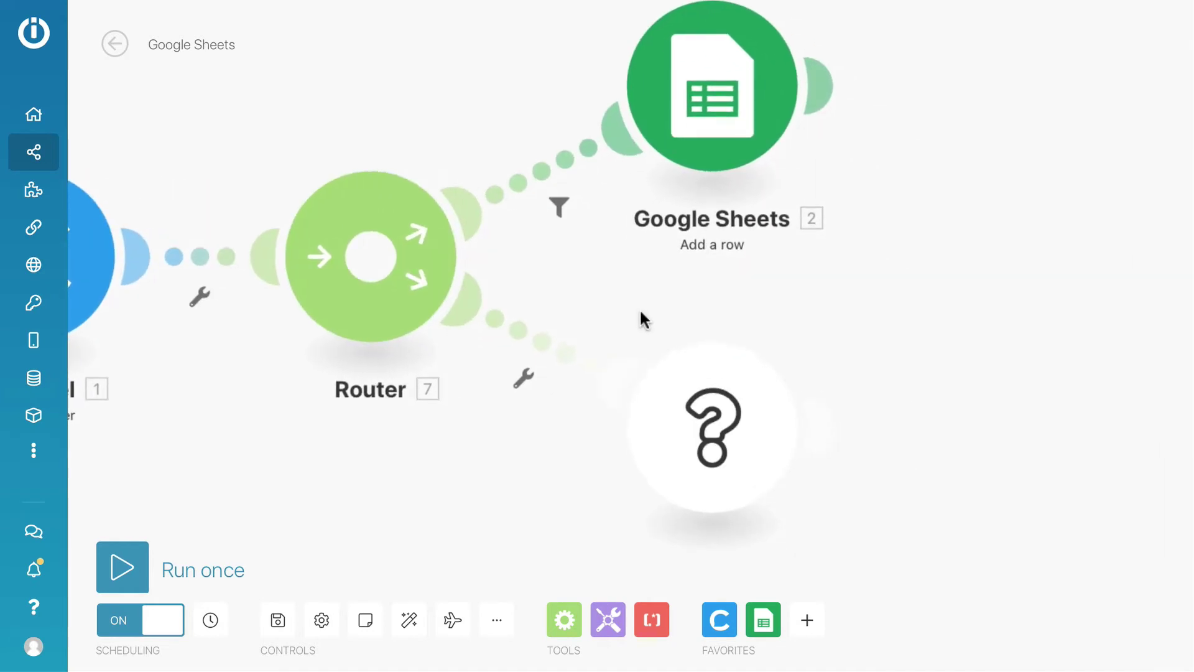
pyautogui.click(701, 415)
pyautogui.click(853, 418)
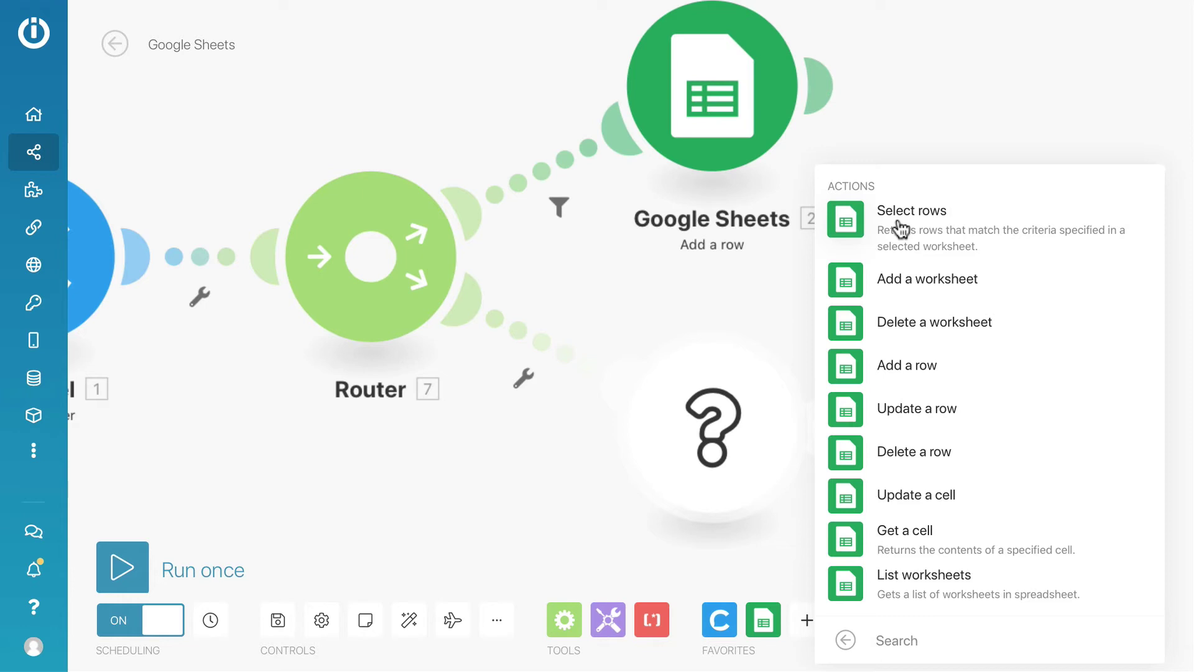
pyautogui.click(900, 228)
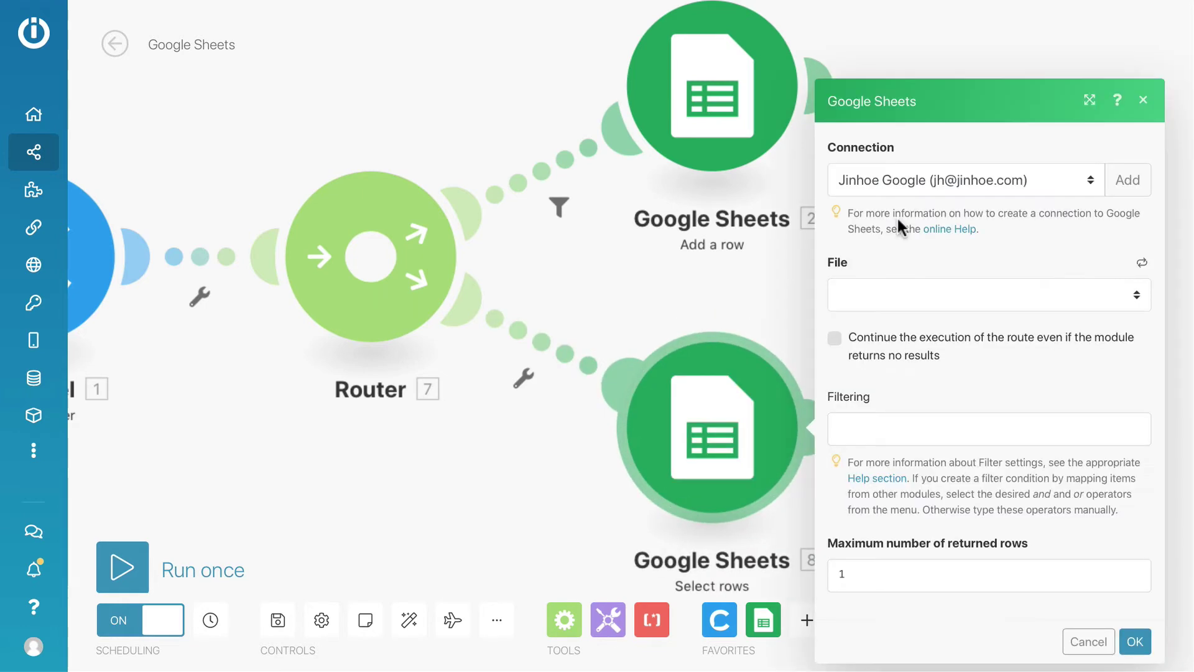
pyautogui.moveTo(550, 446); pyautogui.dragTo(259, 451)
pyautogui.click(639, 297)
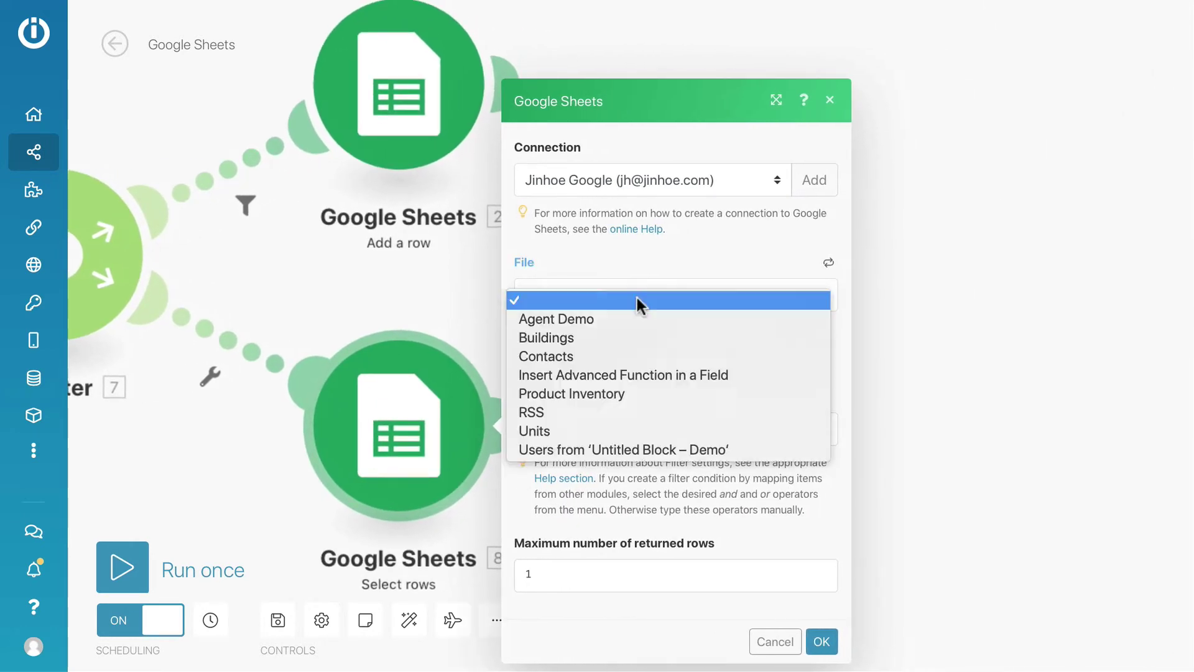
pyautogui.click(623, 393)
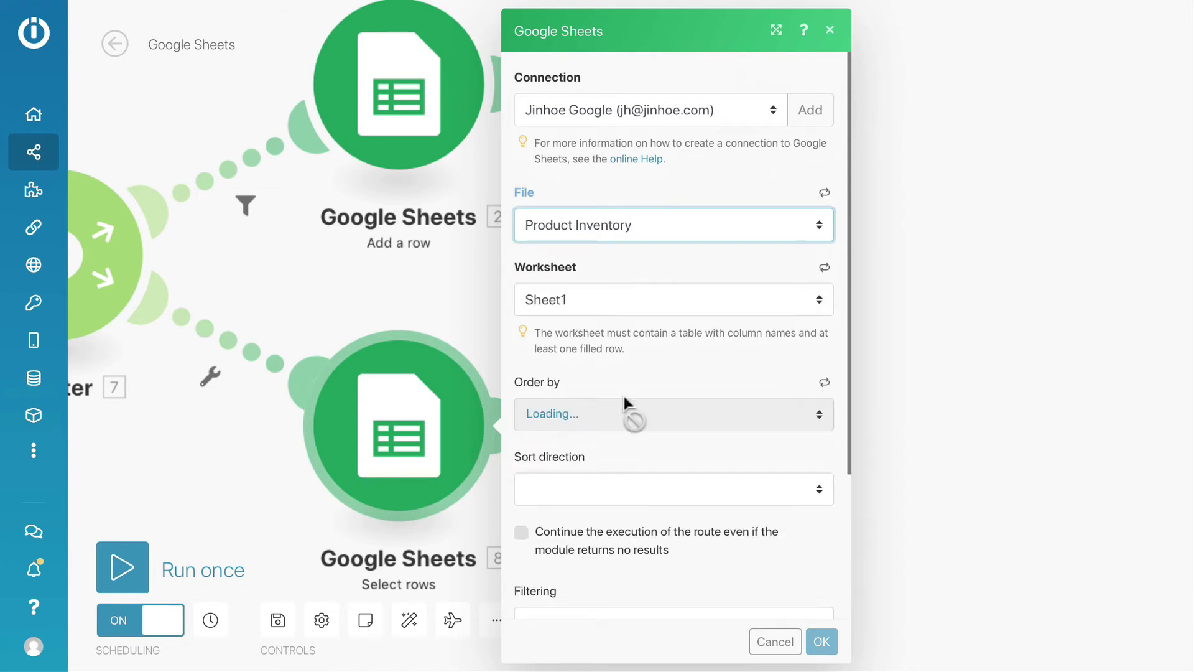
# Step: Copy the 'Product ID' header text from the Product Inventory spreadsheet for the Filtering field
pyautogui.scroll(-2, 624, 393)
pyautogui.scroll(-2, 623, 397)
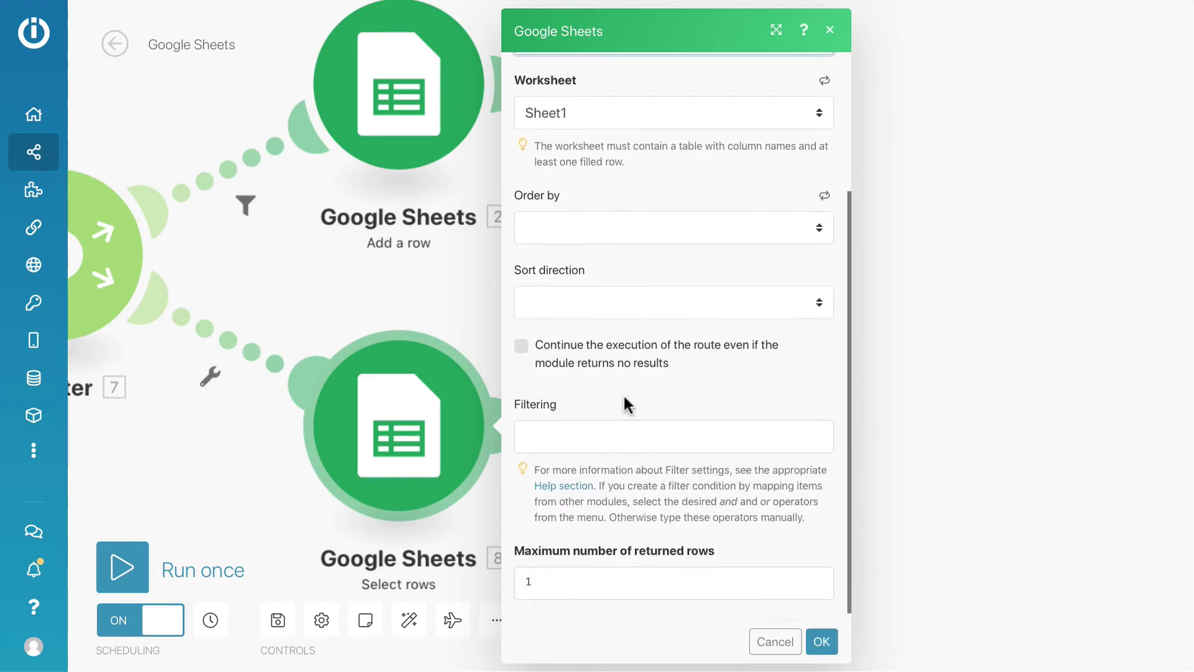
pyautogui.click(594, 426)
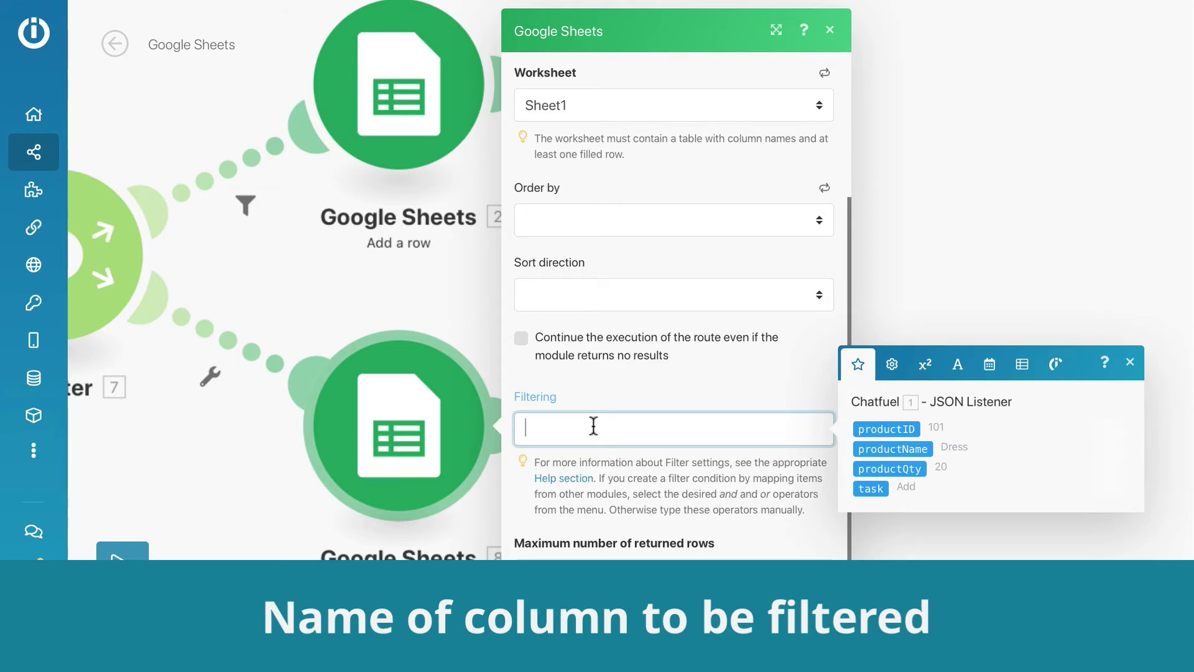
pyautogui.hotkey('ctrl', 'Left')
pyautogui.hotkey('ctrl', 'Left')
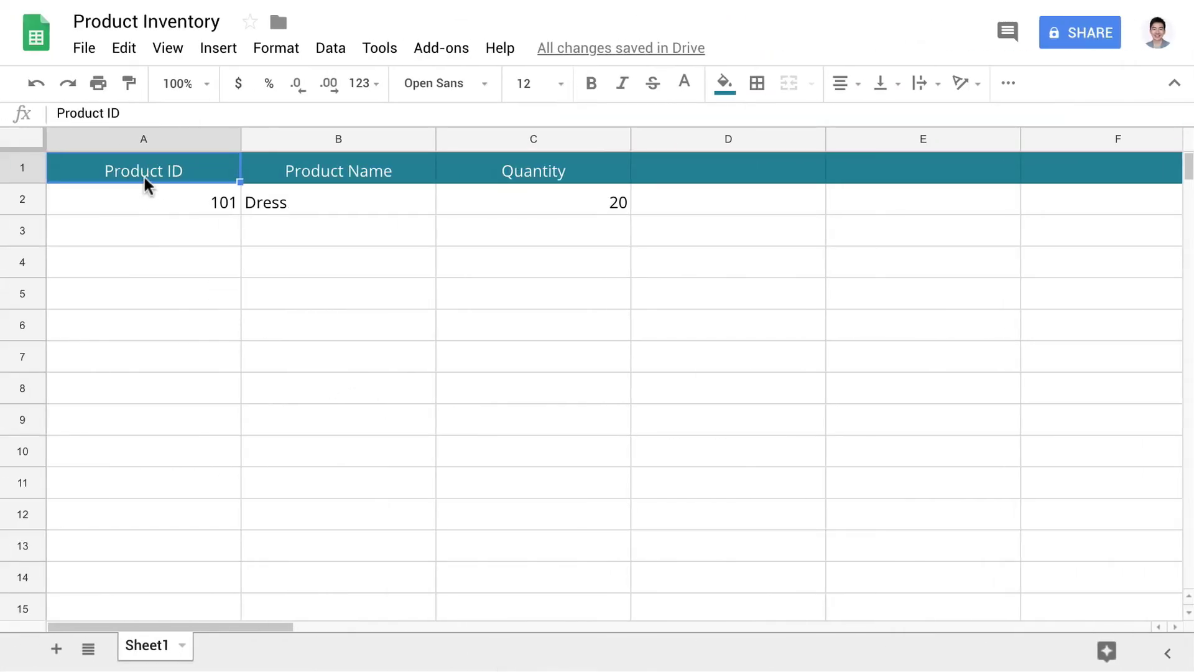
pyautogui.doubleClick(143, 173)
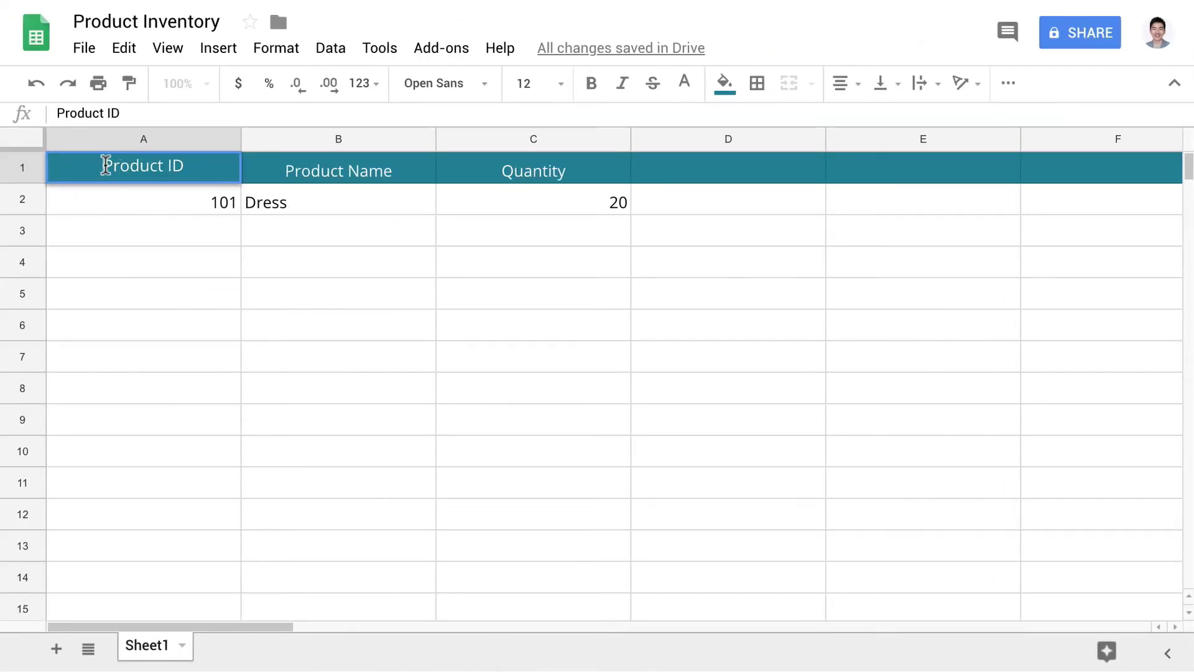
pyautogui.moveTo(106, 166); pyautogui.dragTo(190, 165)
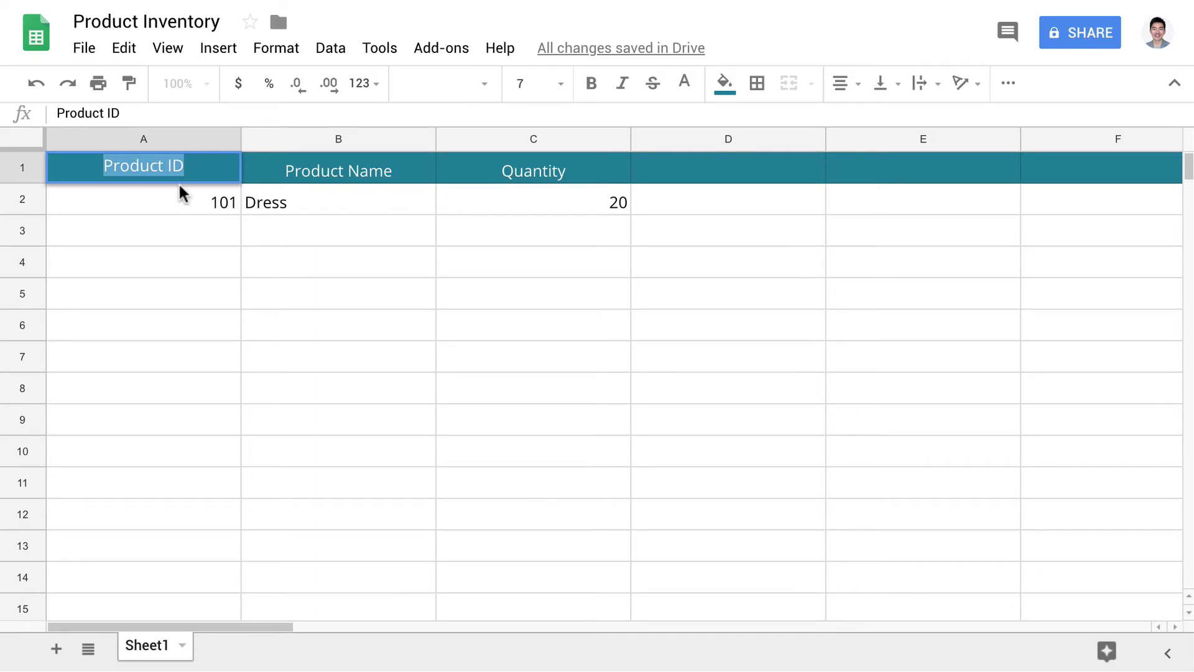
pyautogui.hotkey('ctrl', 'Right')
pyautogui.hotkey('ctrl', 'Right')
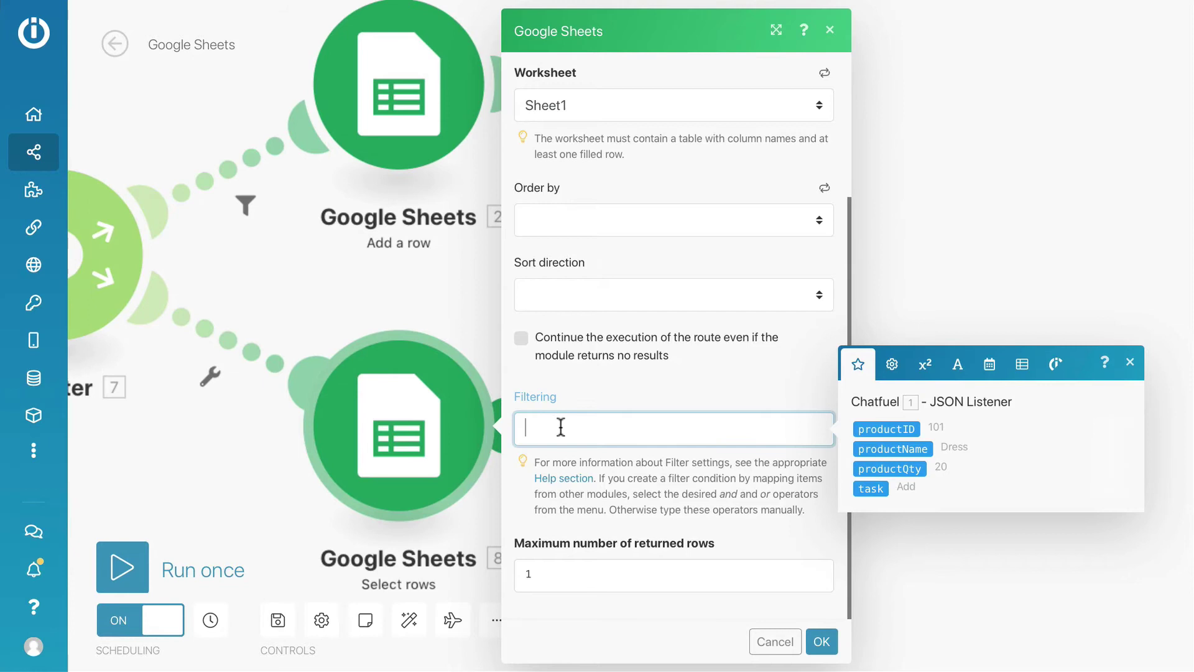
# Step: Set the Select rows filter to 'productid=' followed by Chatfuel's productID value
pyautogui.write('Product ID')
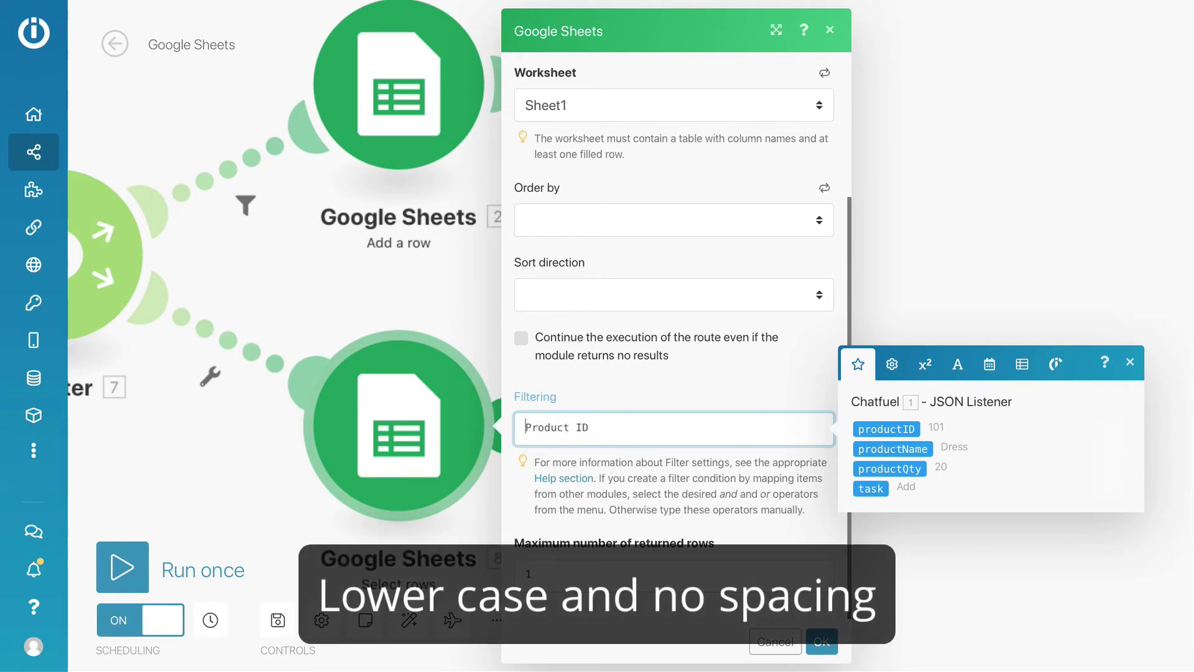
pyautogui.press('BackSpace')
pyautogui.write('p')
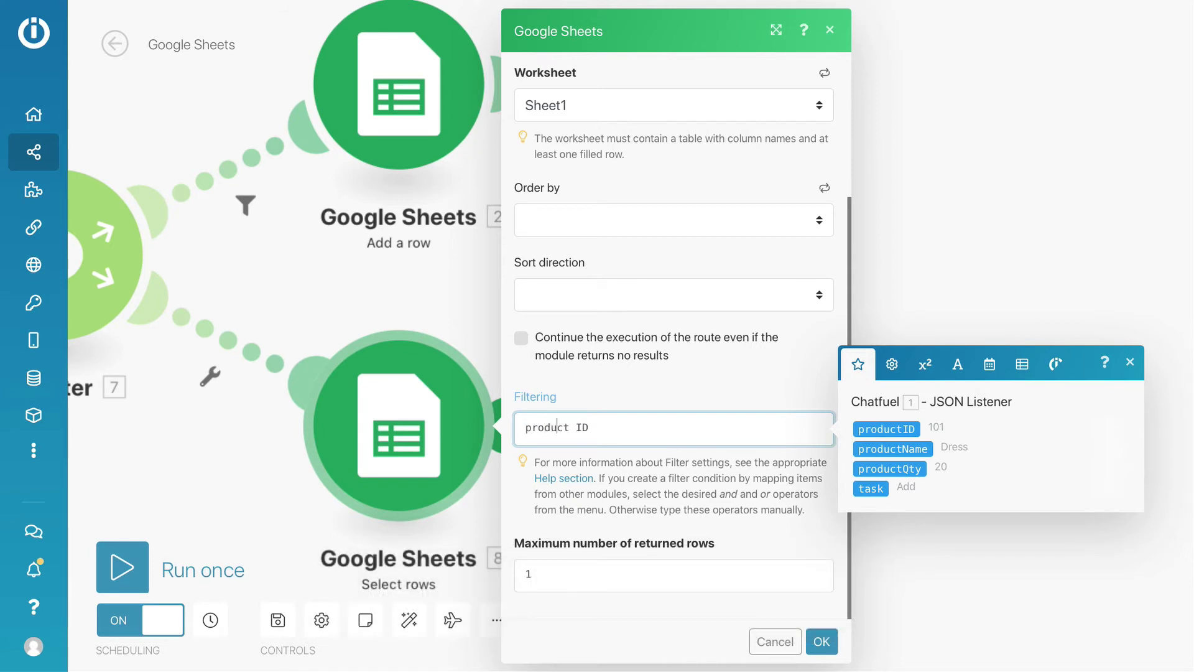
pyautogui.press('BackSpace')
pyautogui.press('BackSpace')
pyautogui.write('id=')
pyautogui.click(871, 428)
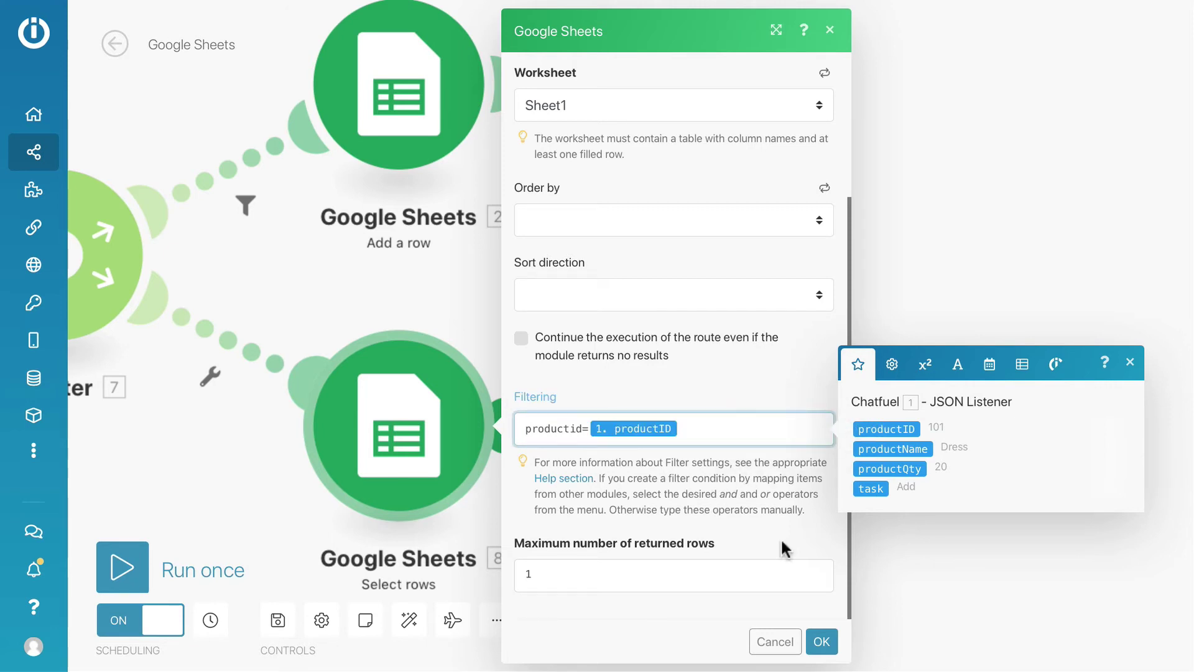
# Step: Save Select rows and add a Google Sheets Update a row module on Product Inventory
pyautogui.click(821, 641)
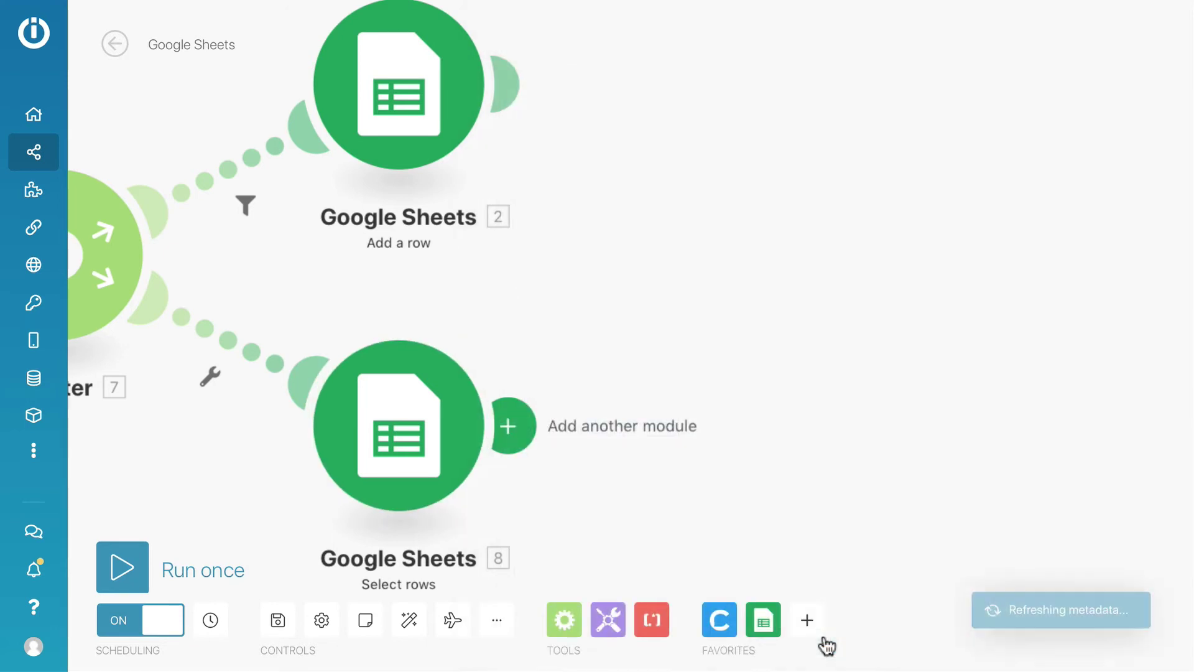
pyautogui.click(519, 434)
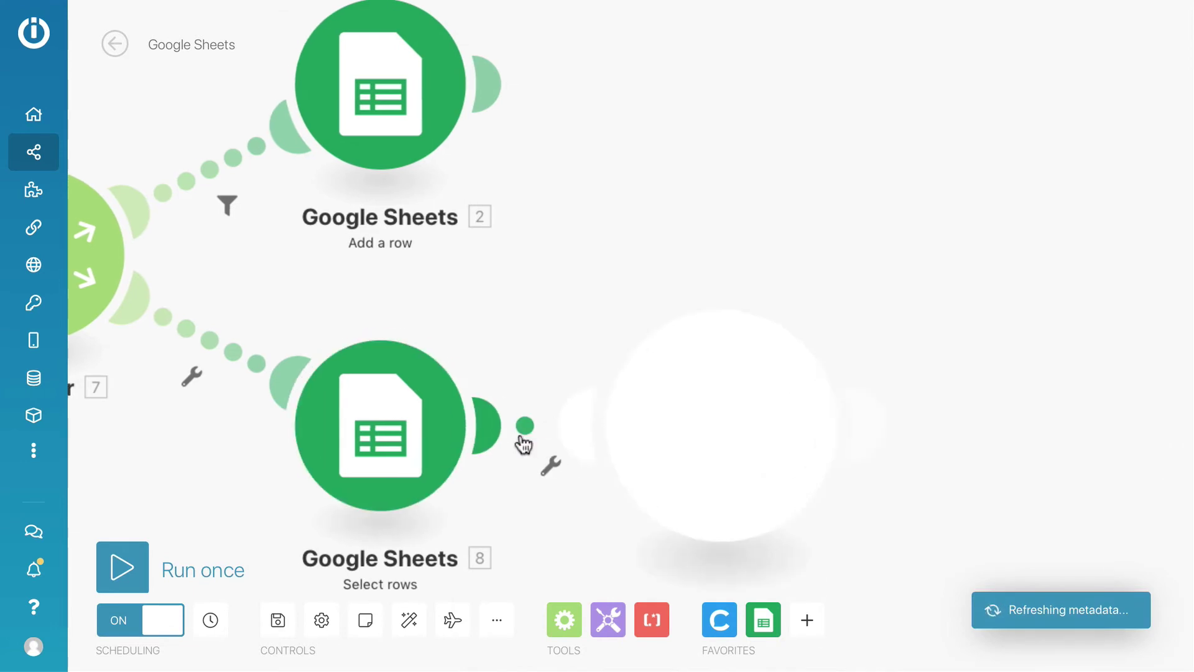
pyautogui.click(890, 411)
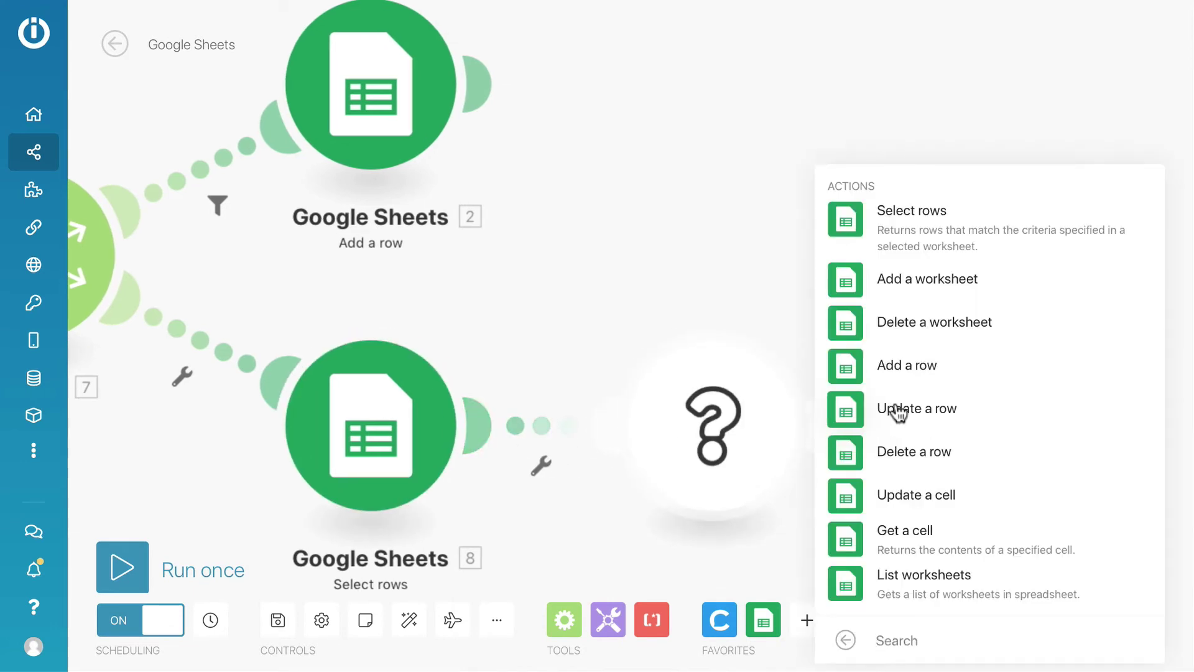
pyautogui.click(899, 409)
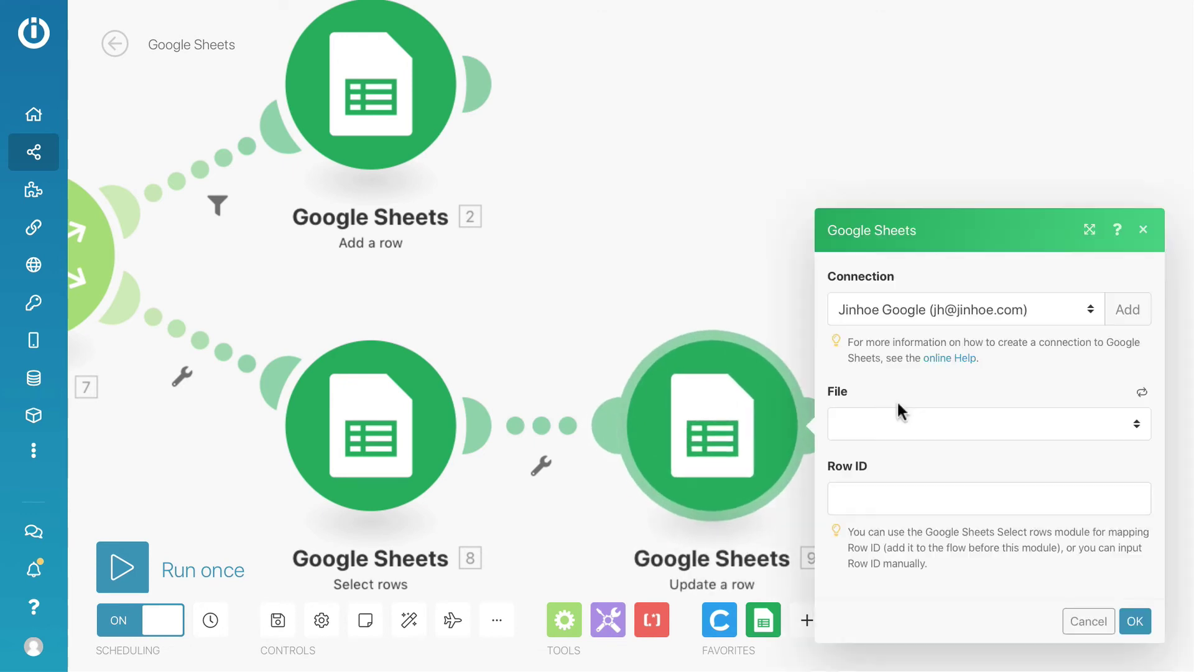
pyautogui.click(905, 420)
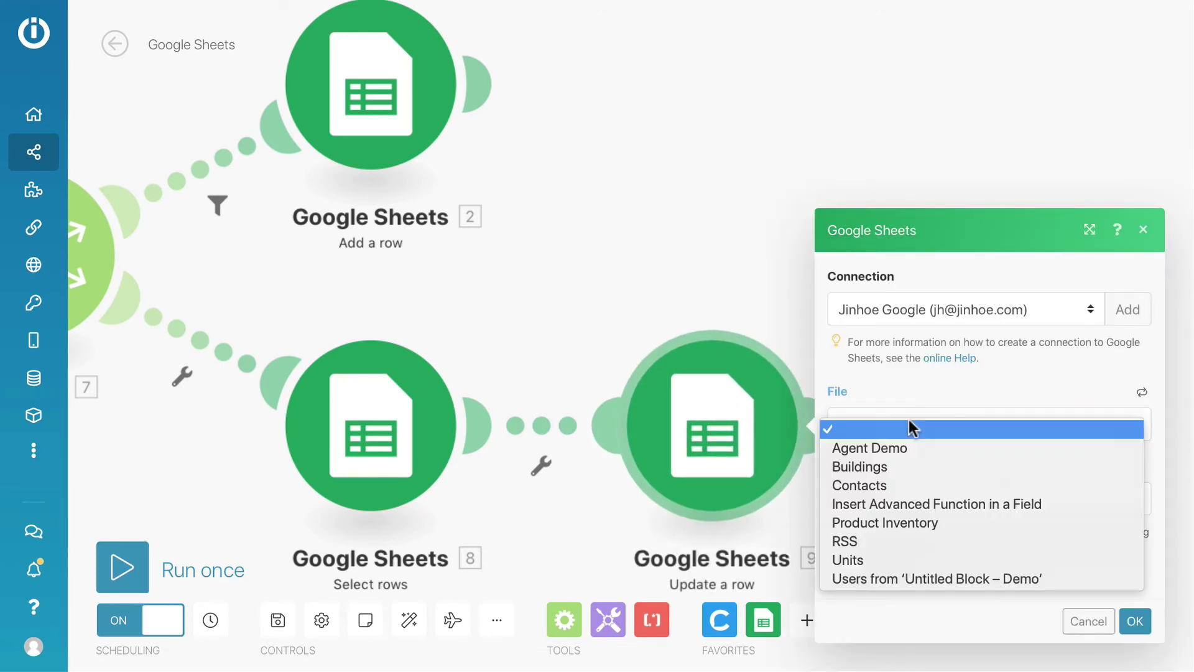
pyautogui.click(896, 523)
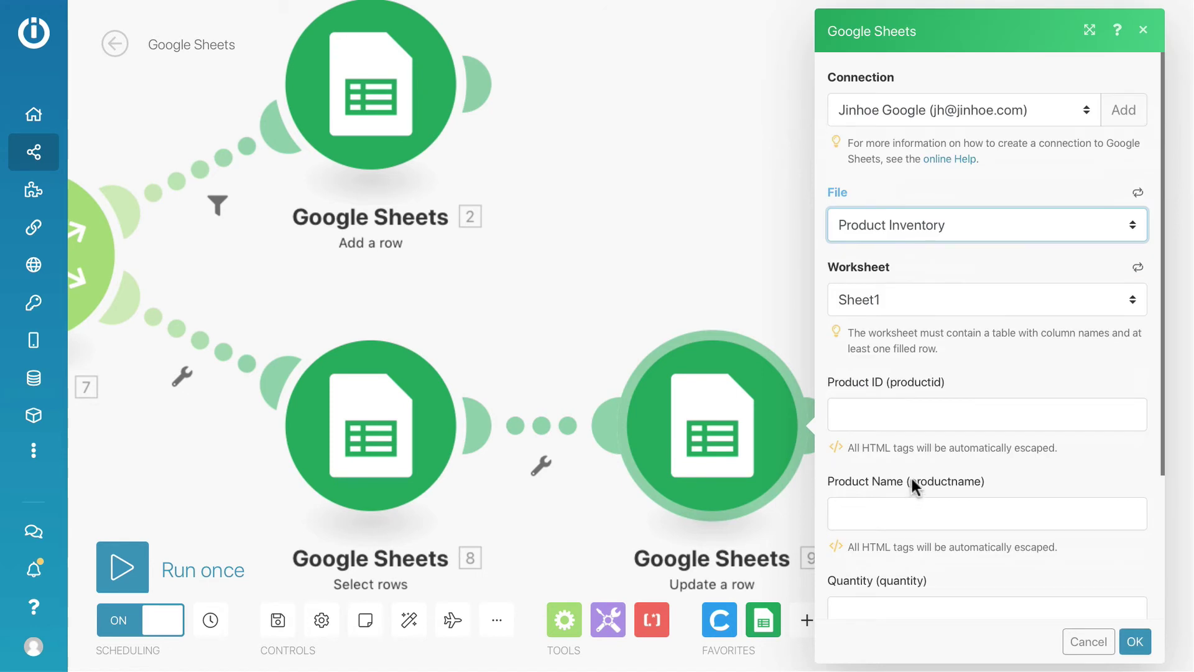
# Step: Map productID, productName, productQty and the found Row ID into Update a row, then confirm
pyautogui.scroll(-3, 912, 484)
pyautogui.click(908, 237)
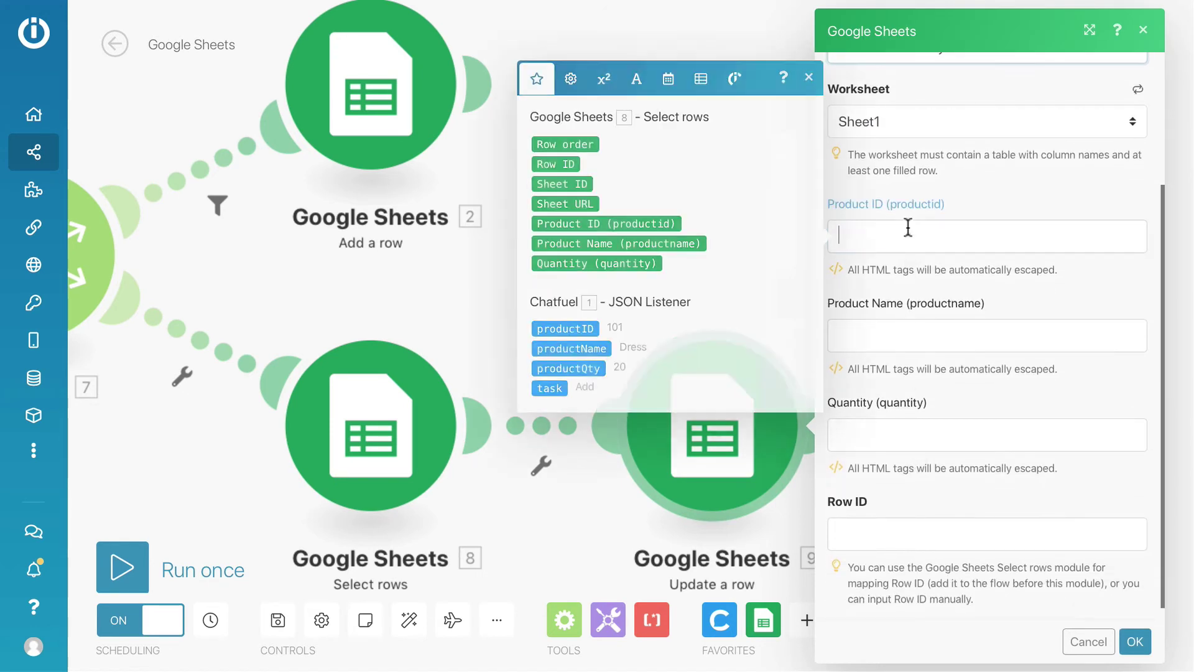
pyautogui.click(567, 328)
pyautogui.click(874, 329)
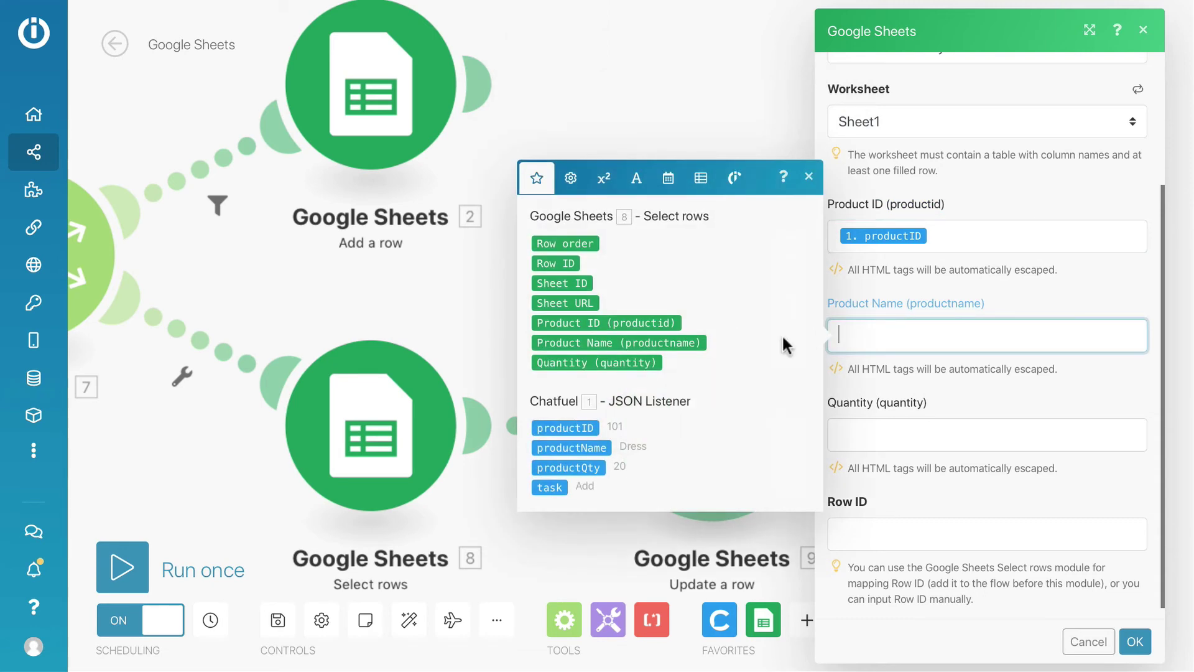
pyautogui.click(578, 446)
pyautogui.click(906, 430)
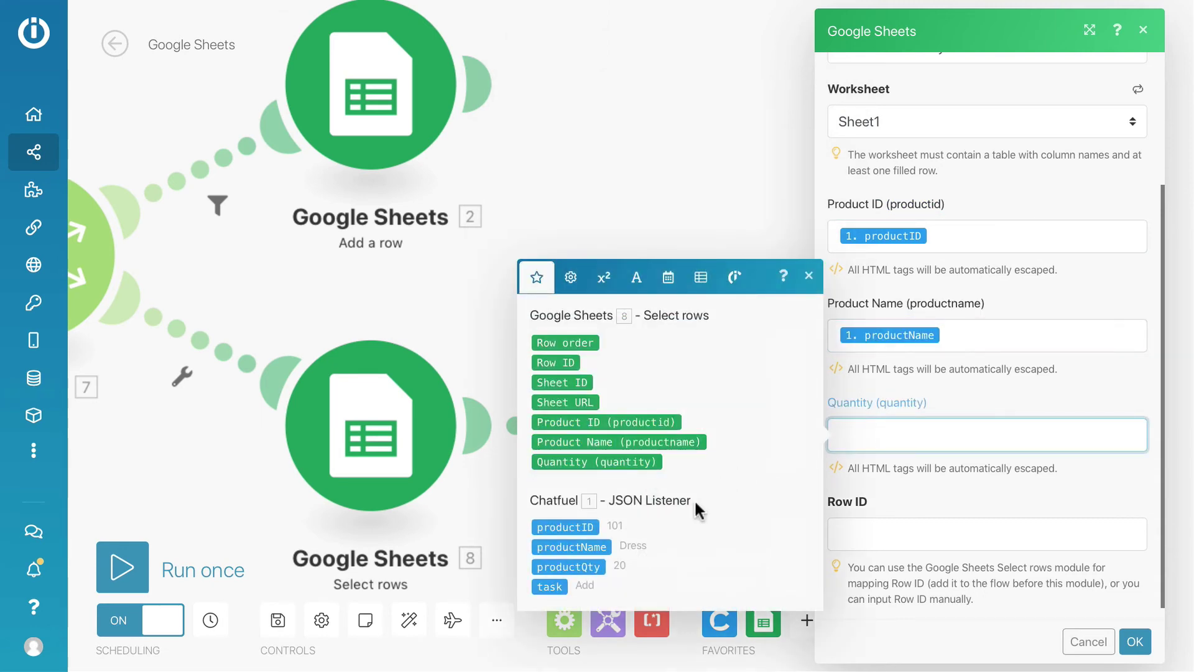
pyautogui.click(575, 566)
pyautogui.click(892, 540)
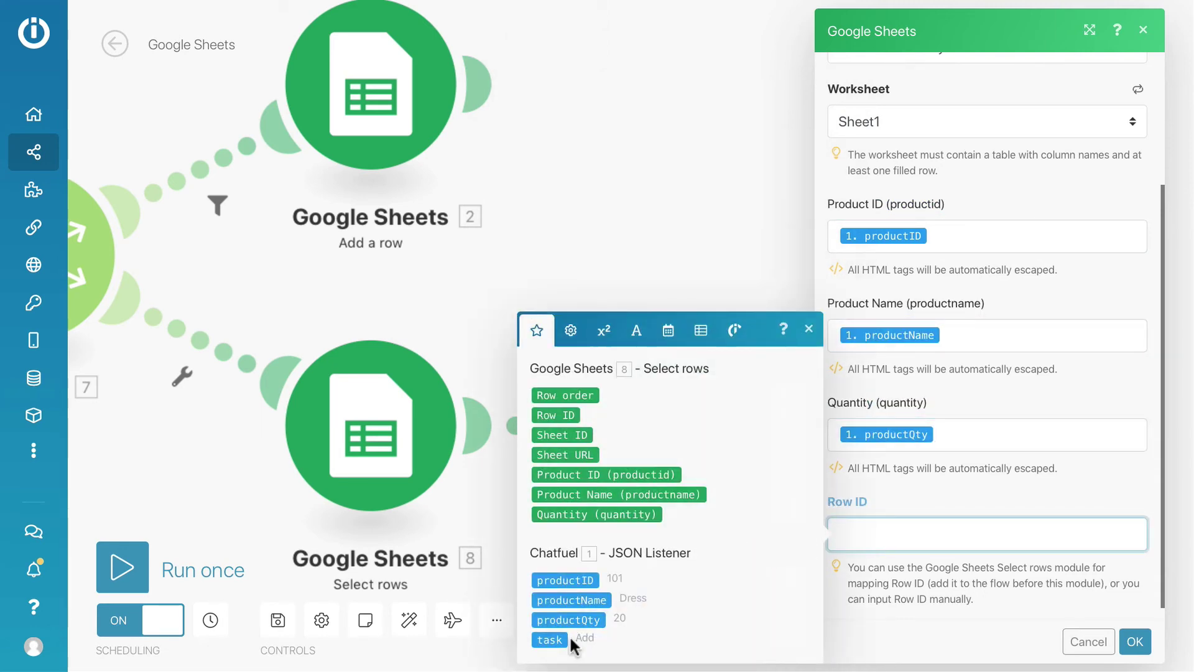
pyautogui.click(558, 415)
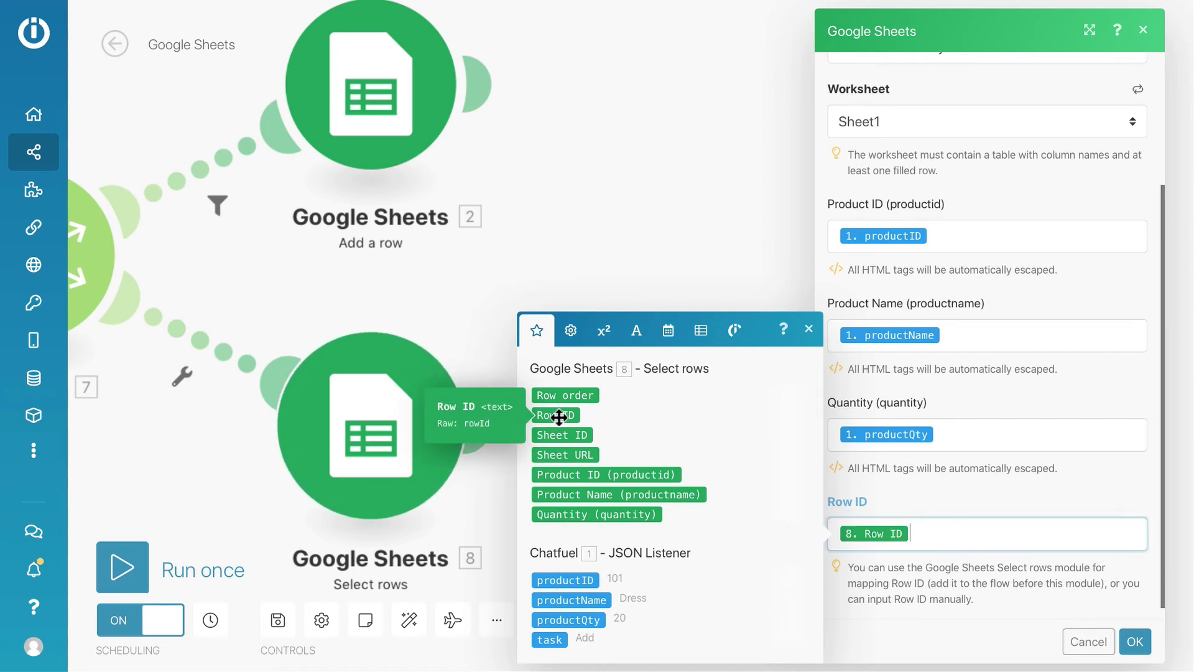
pyautogui.click(941, 497)
pyautogui.click(1134, 642)
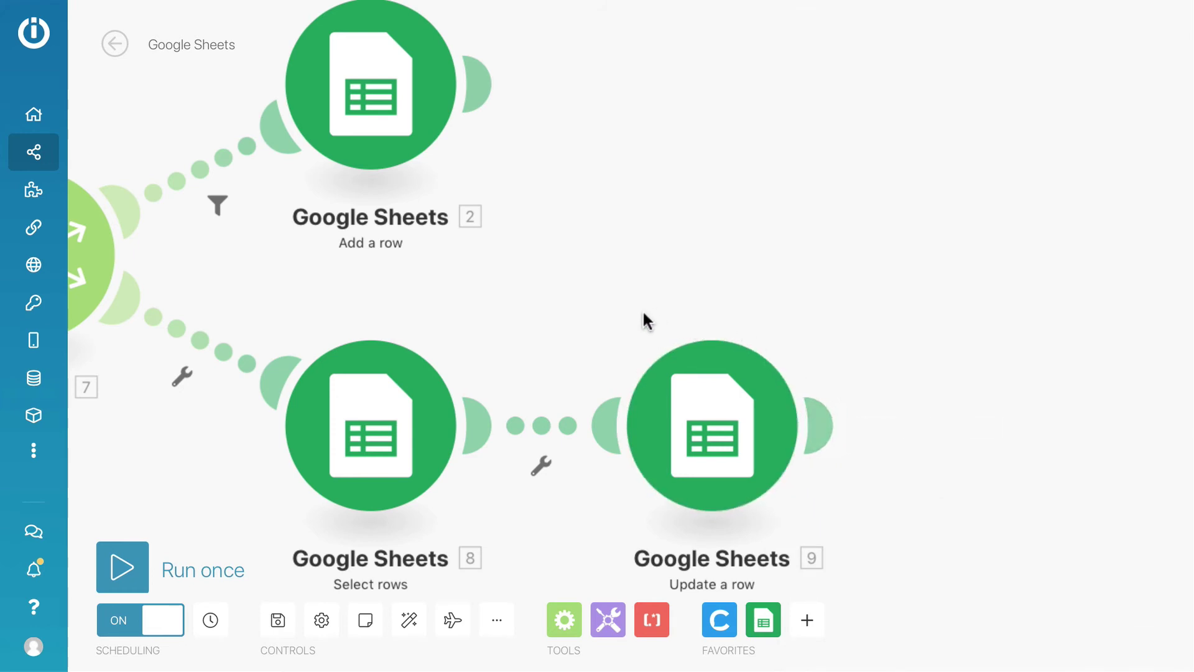
# Step: Auto-align the scenario and filter the Select rows route on Chatfuel's task, Equal to (case insensitive)
pyautogui.click(407, 625)
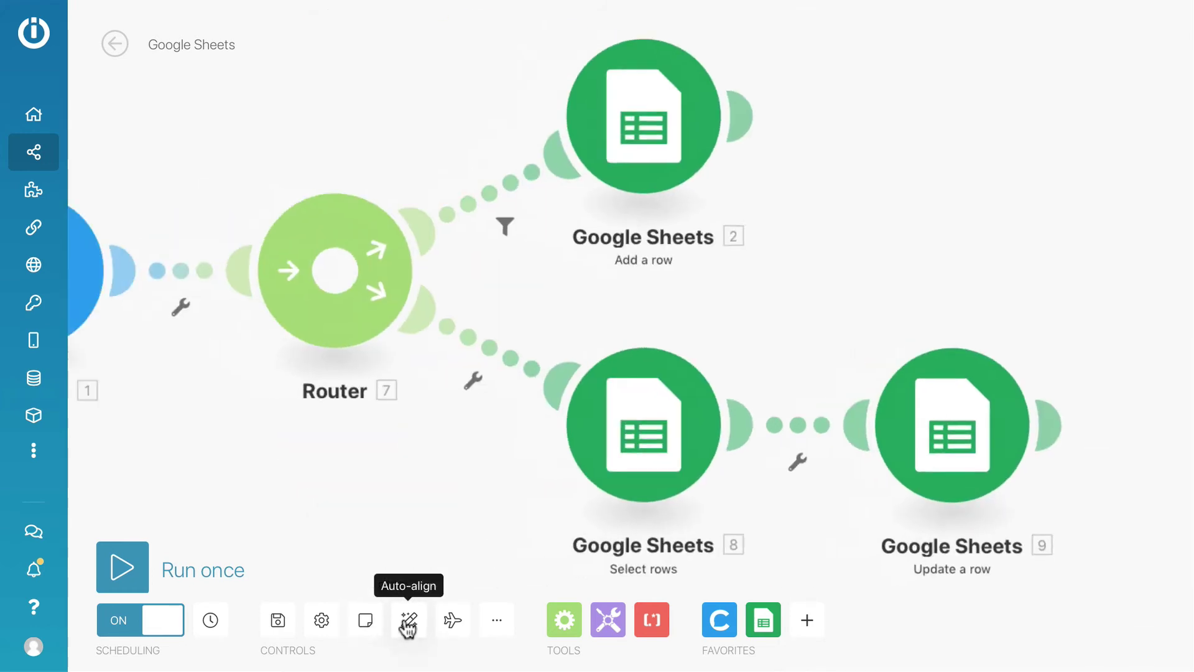
pyautogui.click(618, 388)
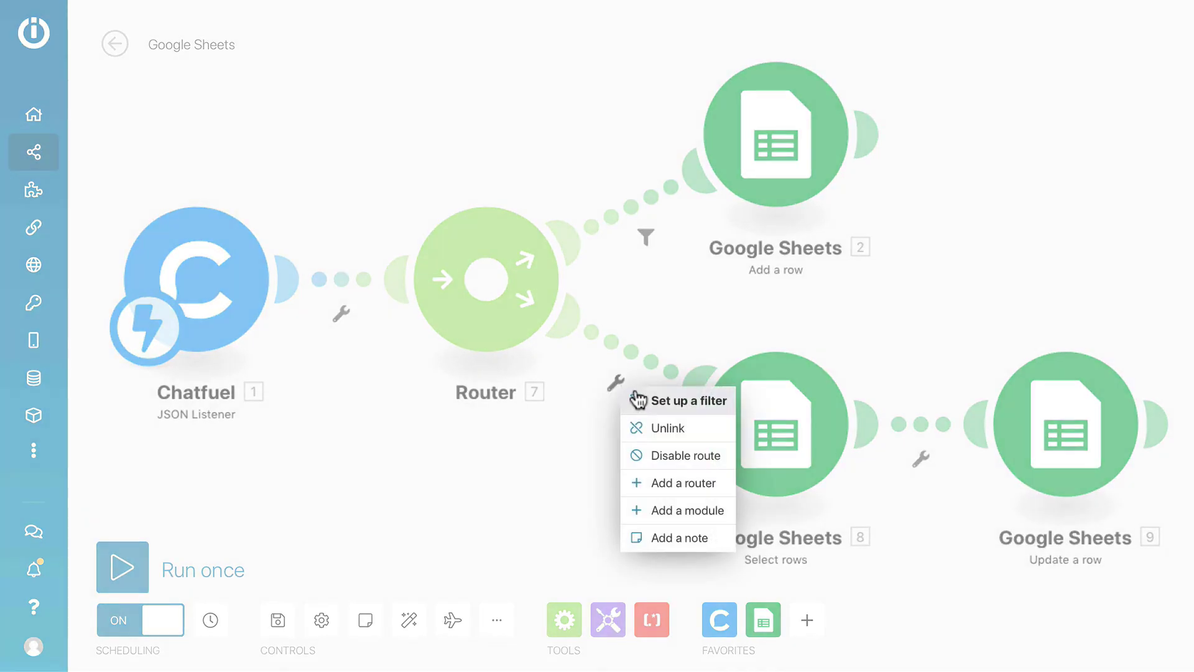
pyautogui.click(646, 398)
pyautogui.click(746, 384)
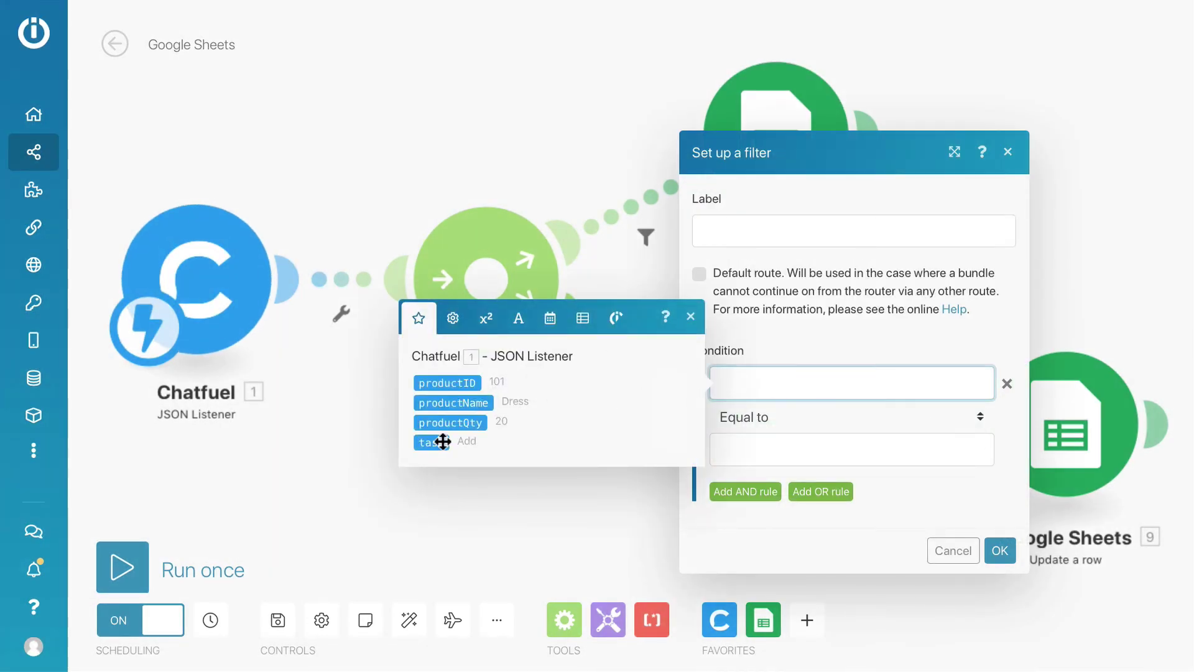
pyautogui.click(431, 442)
pyautogui.click(773, 442)
pyautogui.click(773, 418)
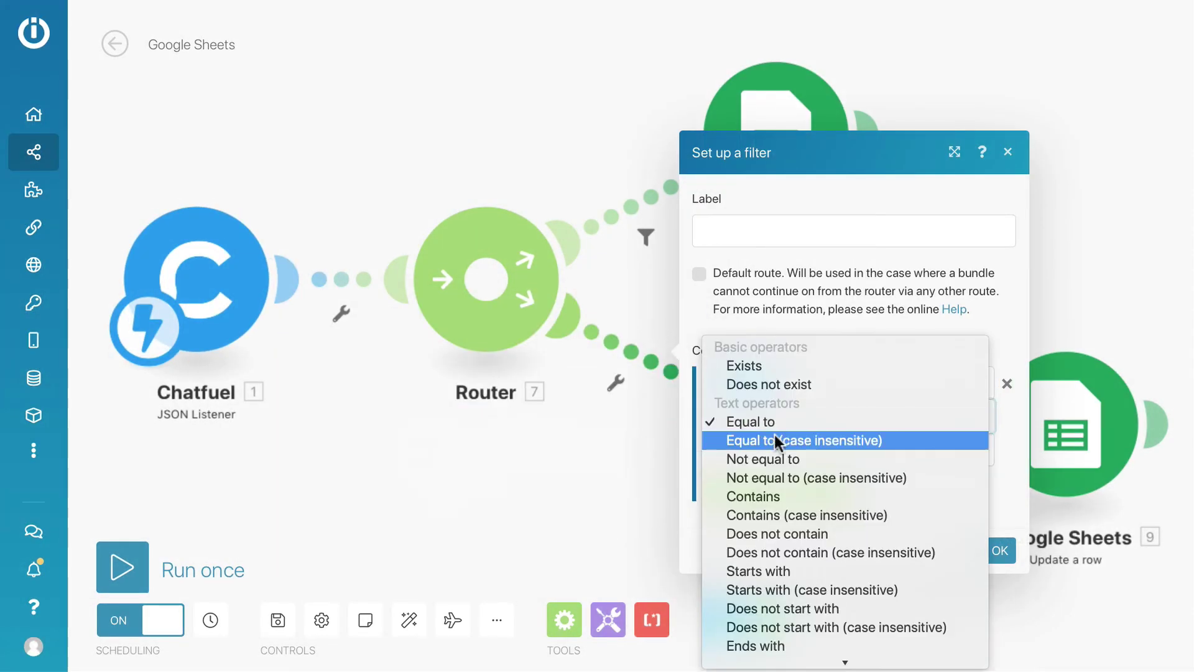
pyautogui.click(773, 441)
# Step: Enter 'uippda' as the filter's comparison value, confirm the filter, and save the scenario
pyautogui.click(769, 449)
pyautogui.write('uipd')
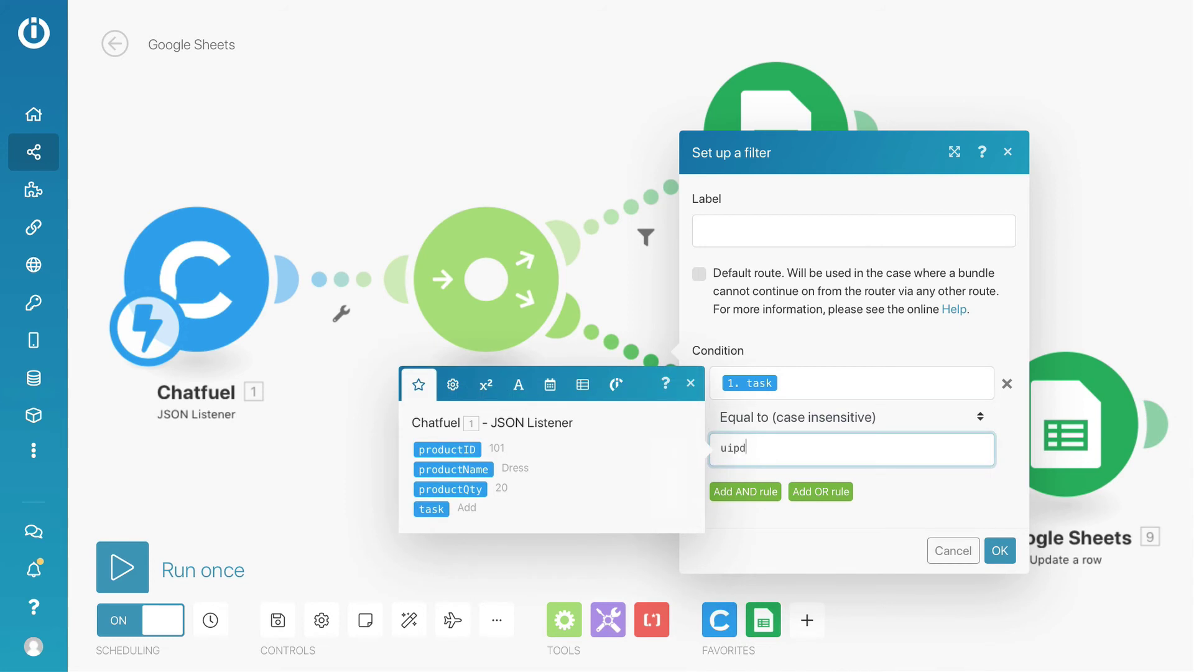
pyautogui.write('pdate')
pyautogui.click(1000, 550)
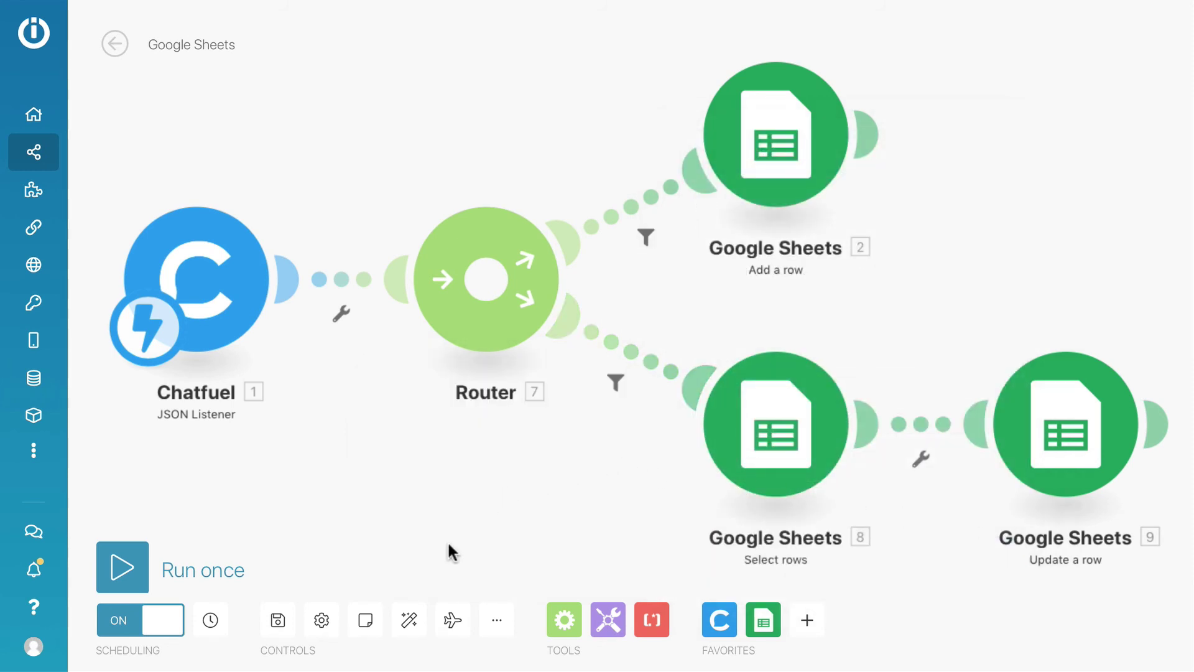
pyautogui.click(278, 619)
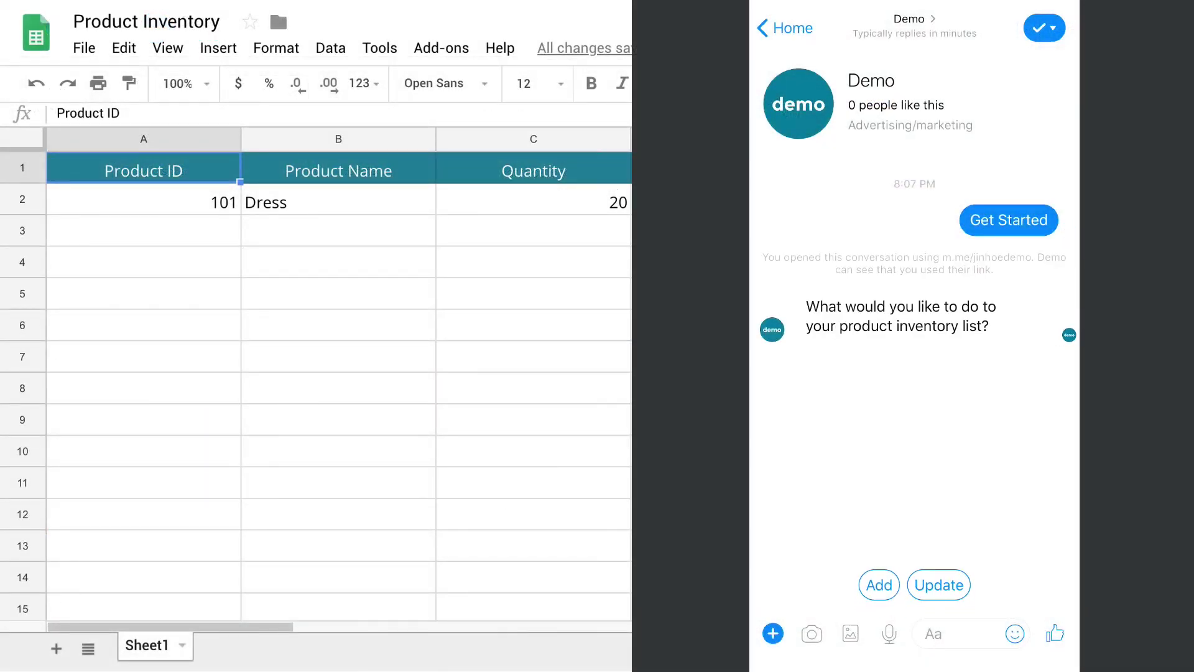
# Step: Choose Update in the Messenger chat and send product ID 101 to the bot
pyautogui.click(938, 585)
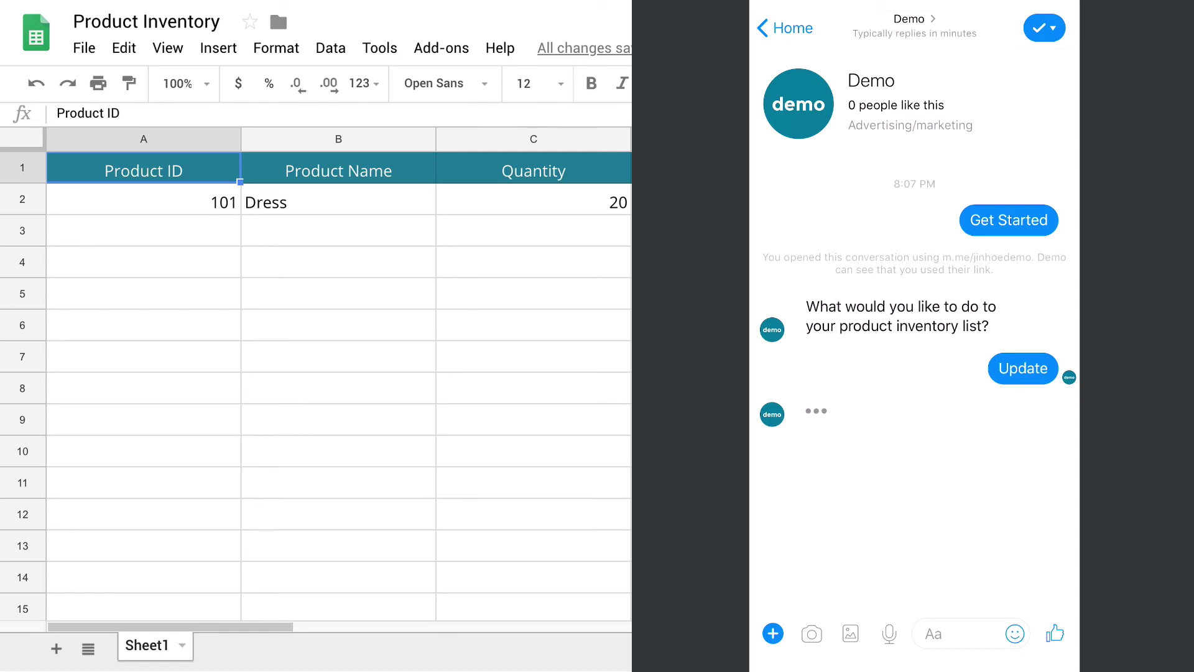
pyautogui.click(958, 633)
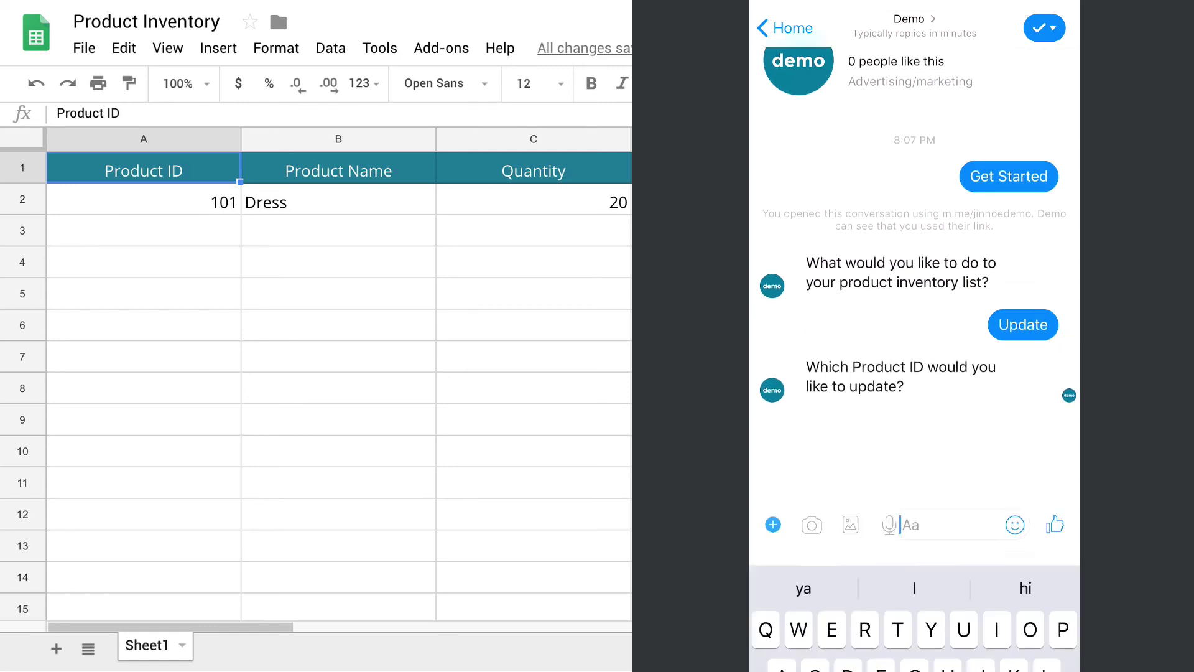
pyautogui.click(789, 598)
pyautogui.write('101')
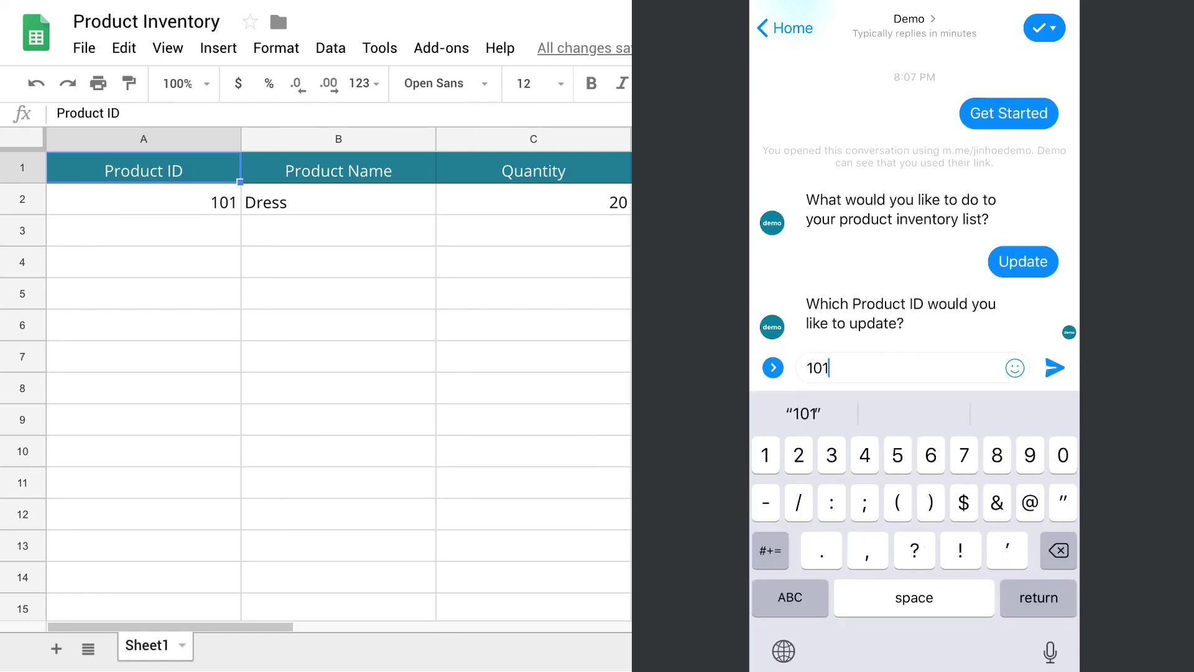
pyautogui.click(1055, 367)
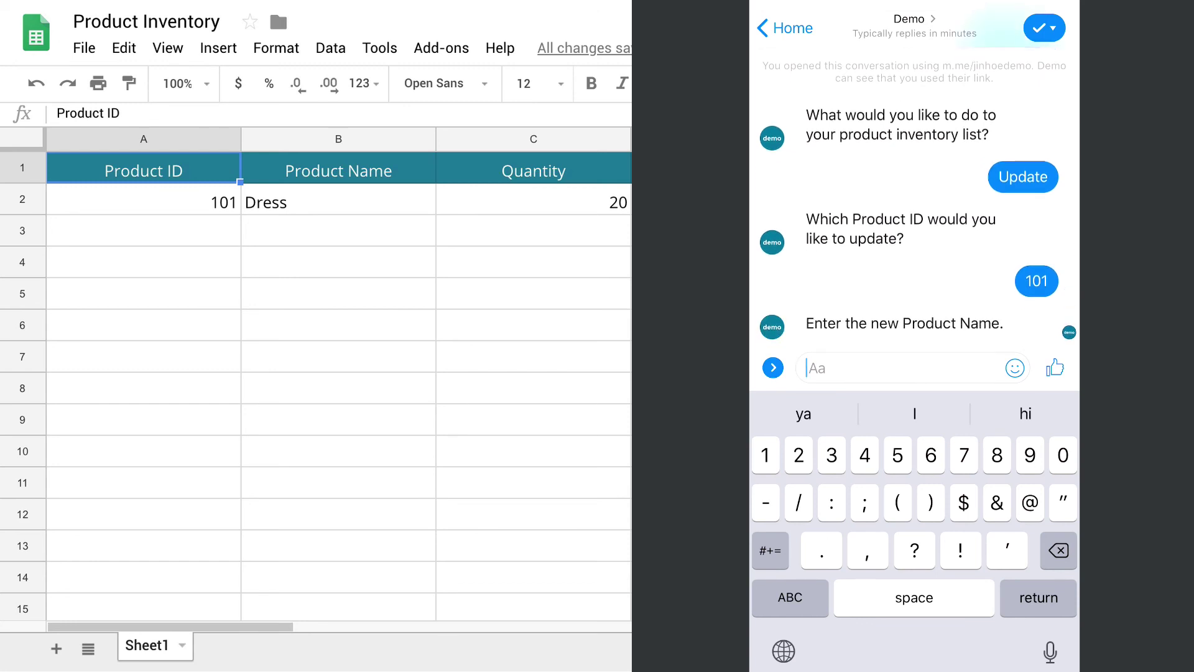
# Step: Send the new product name Skirt and the new quantity 18 to the bot
pyautogui.click(790, 598)
pyautogui.write('Skirt')
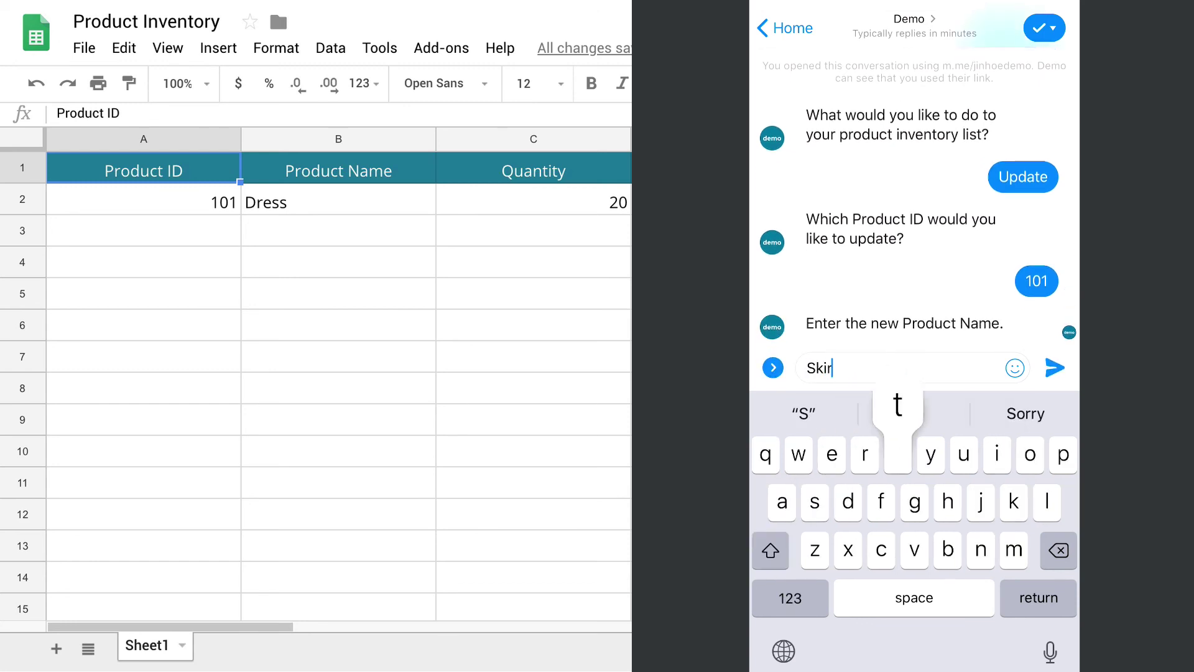
pyautogui.click(1055, 368)
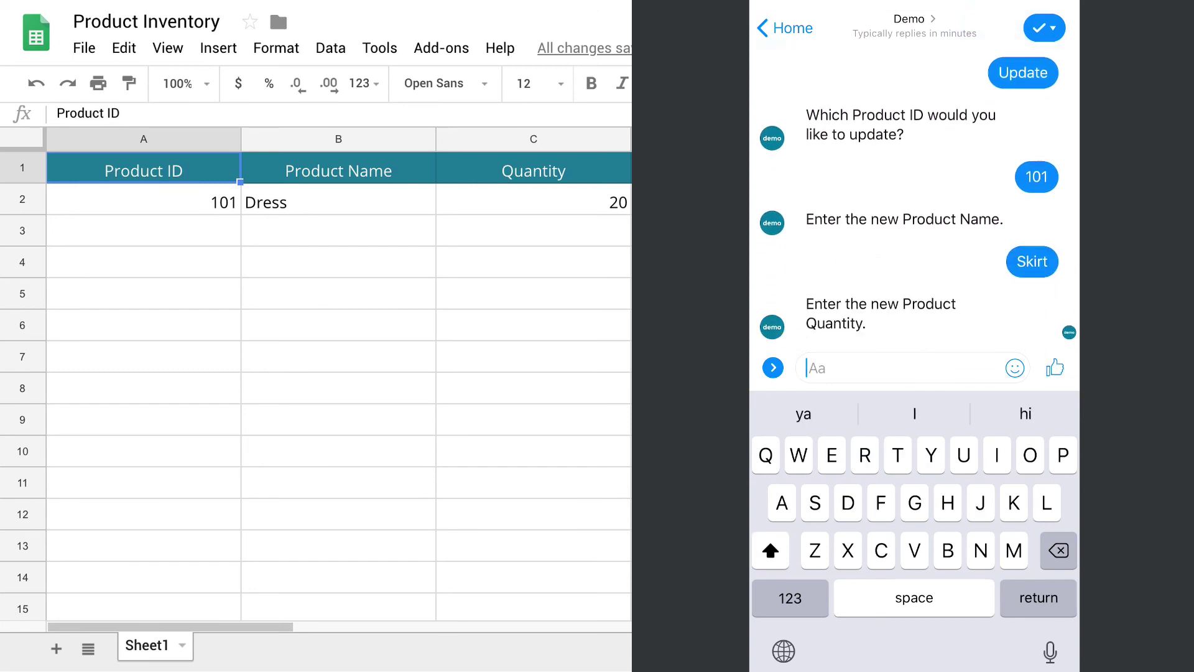
pyautogui.click(789, 598)
pyautogui.write('18')
pyautogui.click(1055, 367)
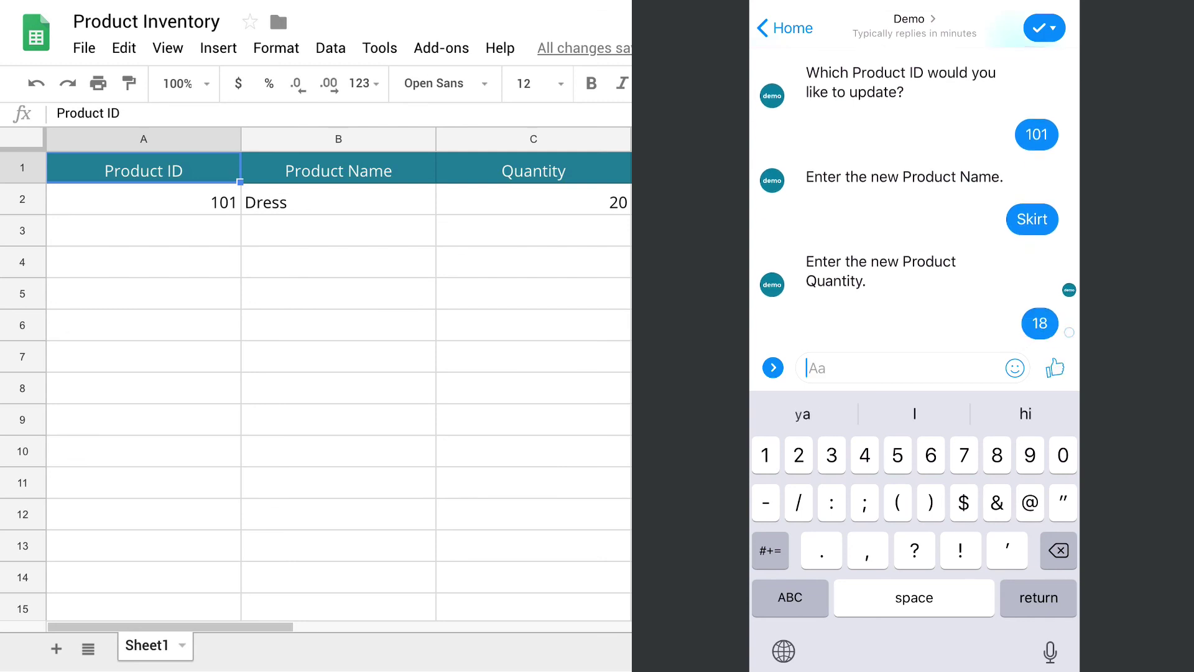